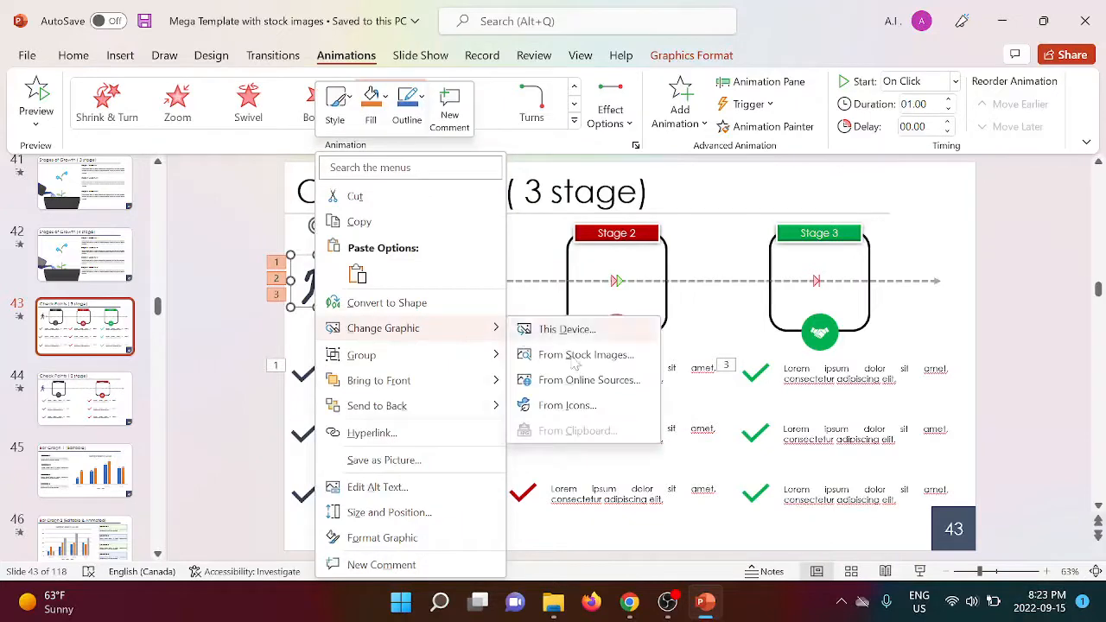
# - Replace the walking figure on the Check Points (3 stage) slide with the car icon and preview the slide show
pyautogui.click(597, 410)
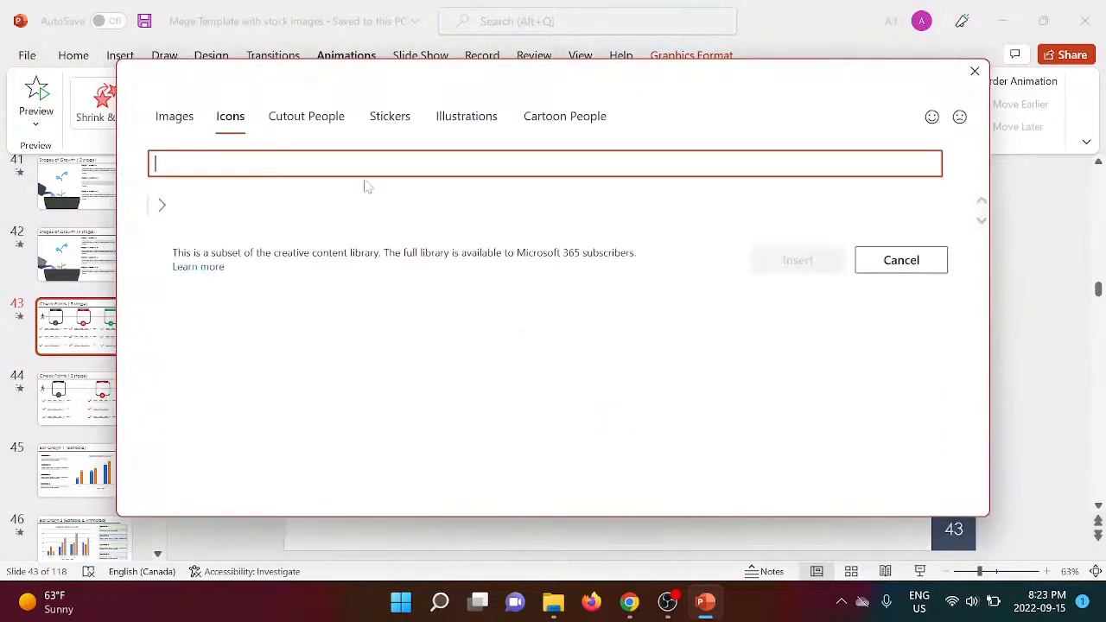
pyautogui.write('car')
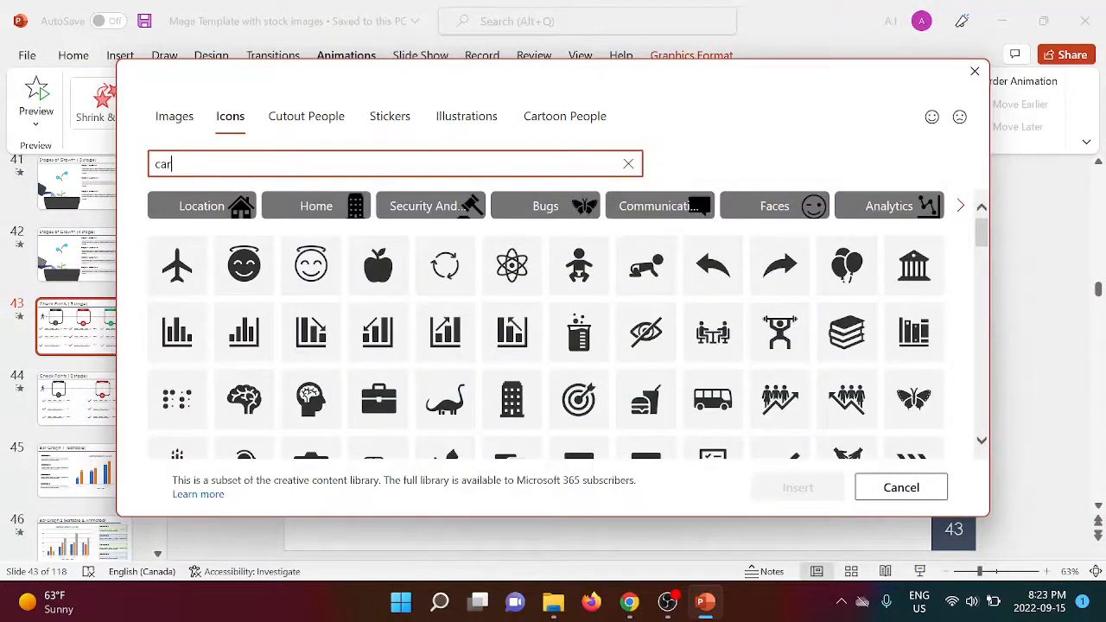
pyautogui.click(198, 226)
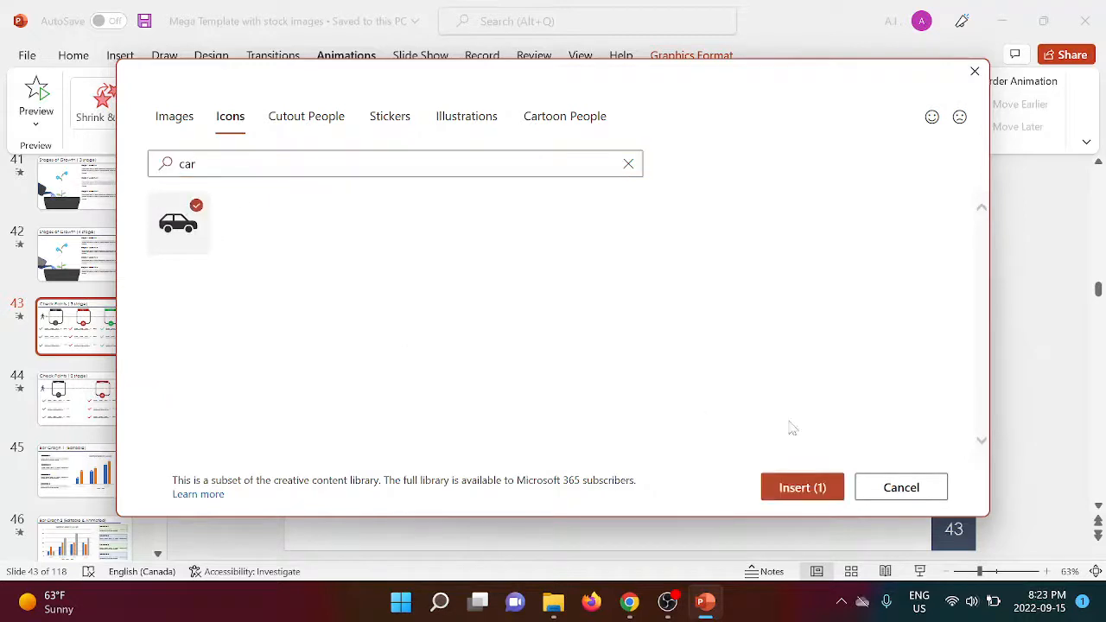
pyautogui.click(796, 487)
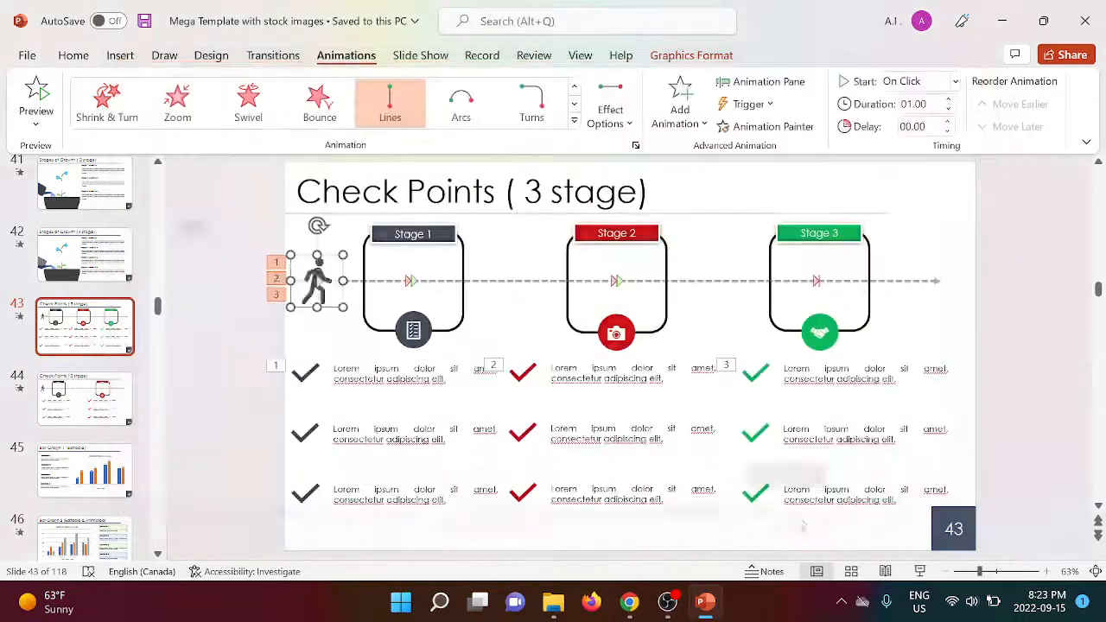
pyautogui.click(1029, 346)
pyautogui.click(919, 571)
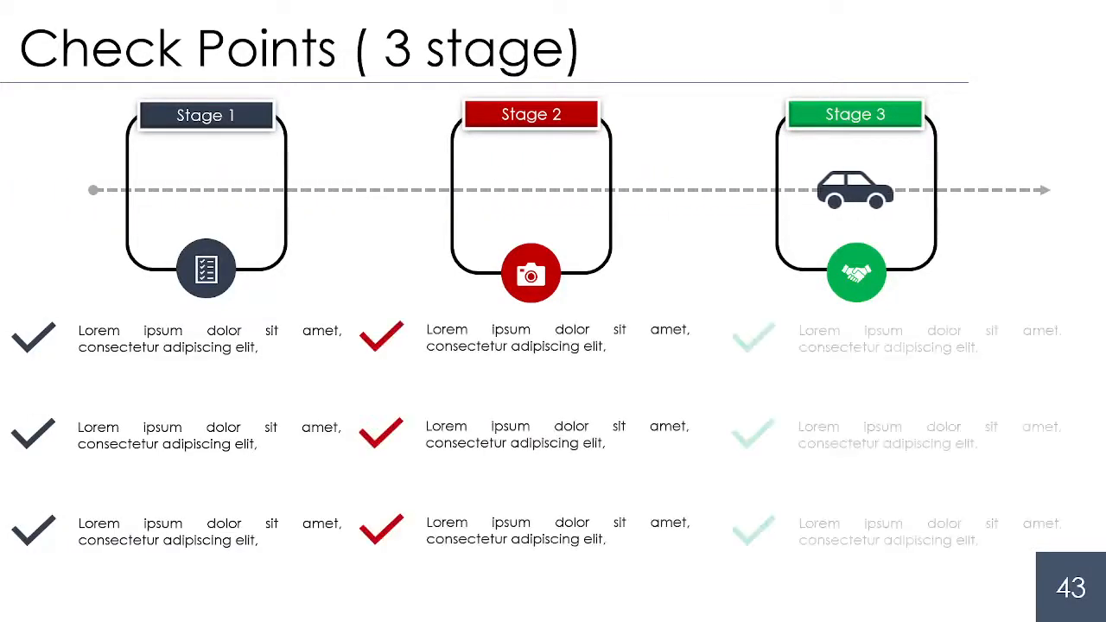
pyautogui.press('Escape')
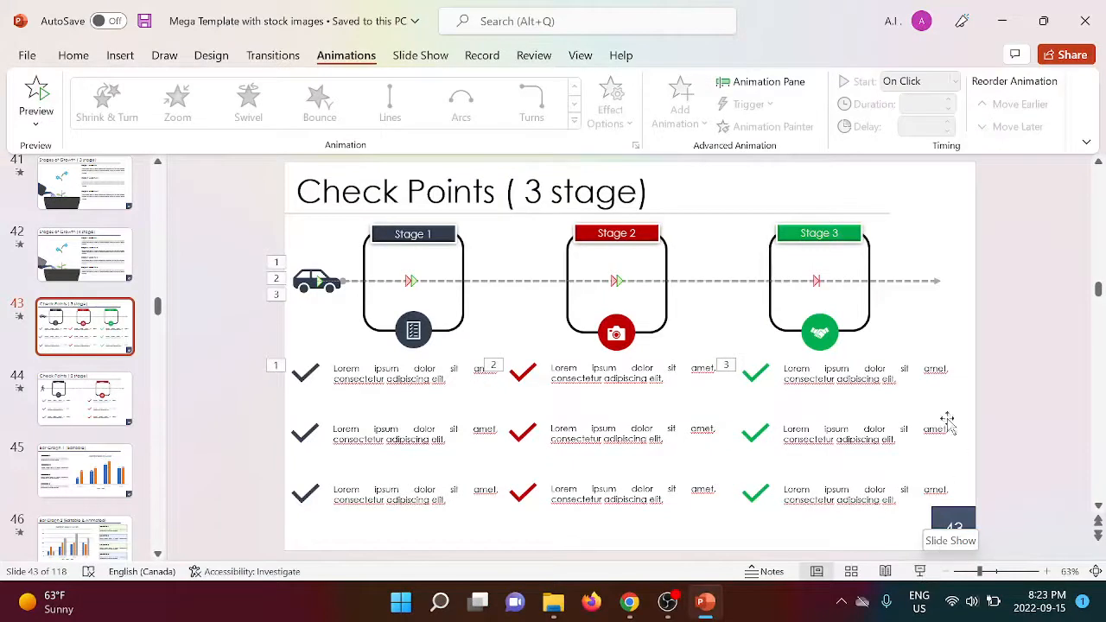
pyautogui.click(418, 334)
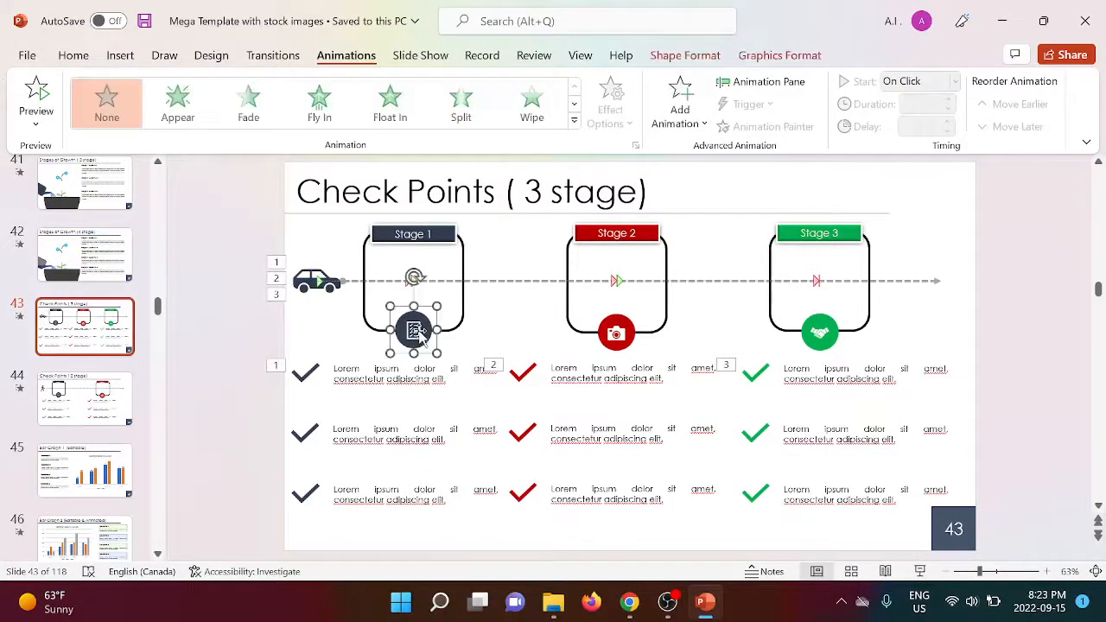
pyautogui.click(415, 332)
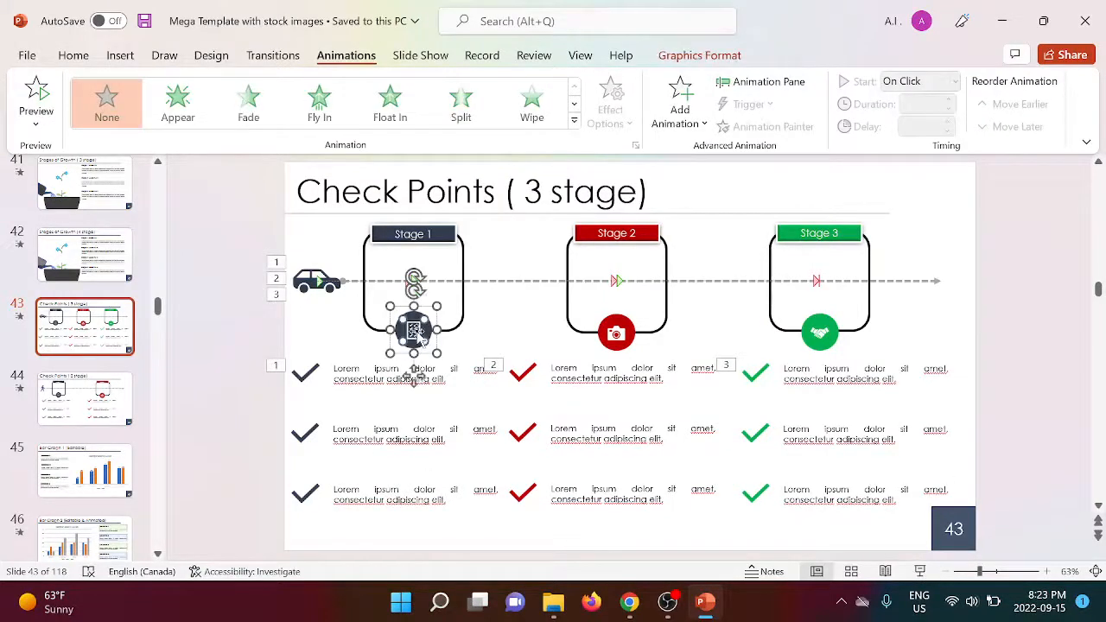
pyautogui.click(1029, 328)
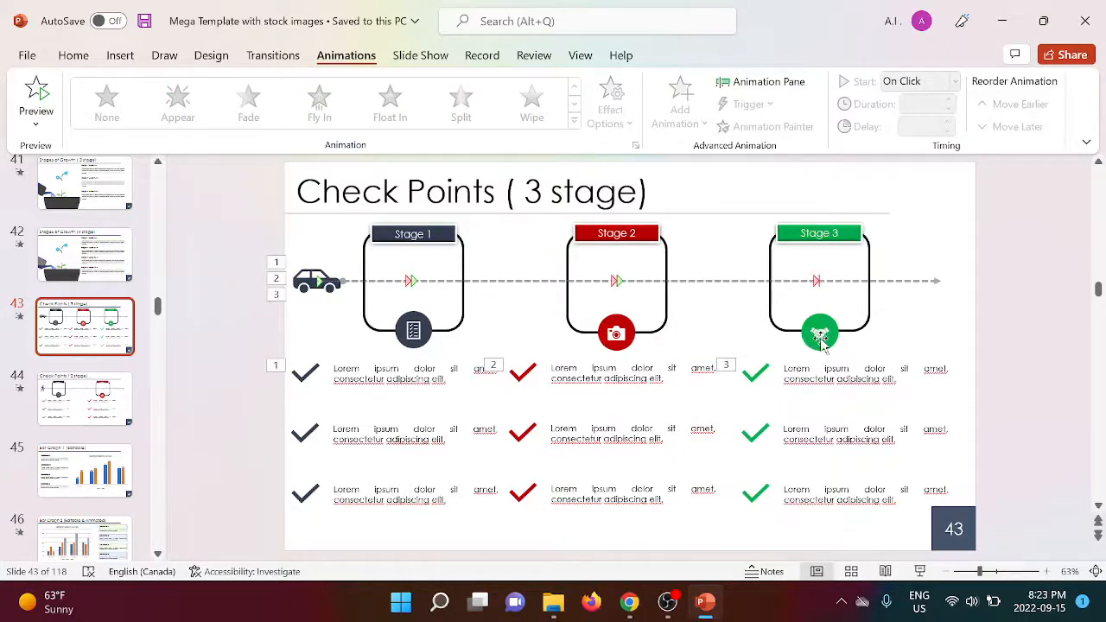
# - Change the handshake graphic in the green Stage 3 circle to the long-necked dinosaur icon from the icon library
pyautogui.click(820, 336)
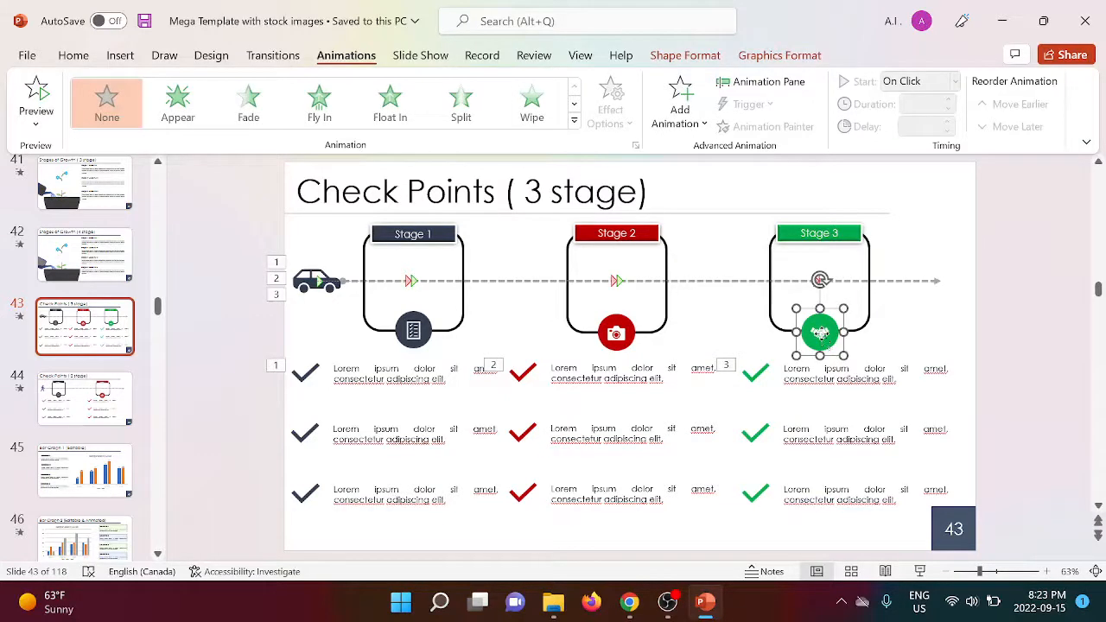
pyautogui.click(820, 334)
pyautogui.rightClick(823, 339)
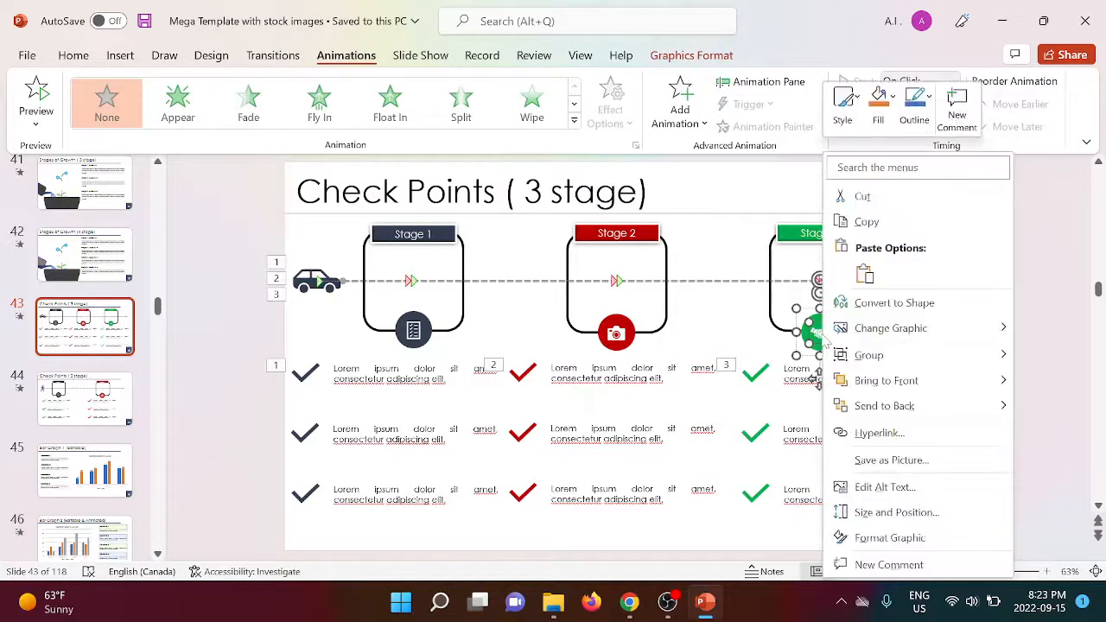
pyautogui.moveTo(928, 329)
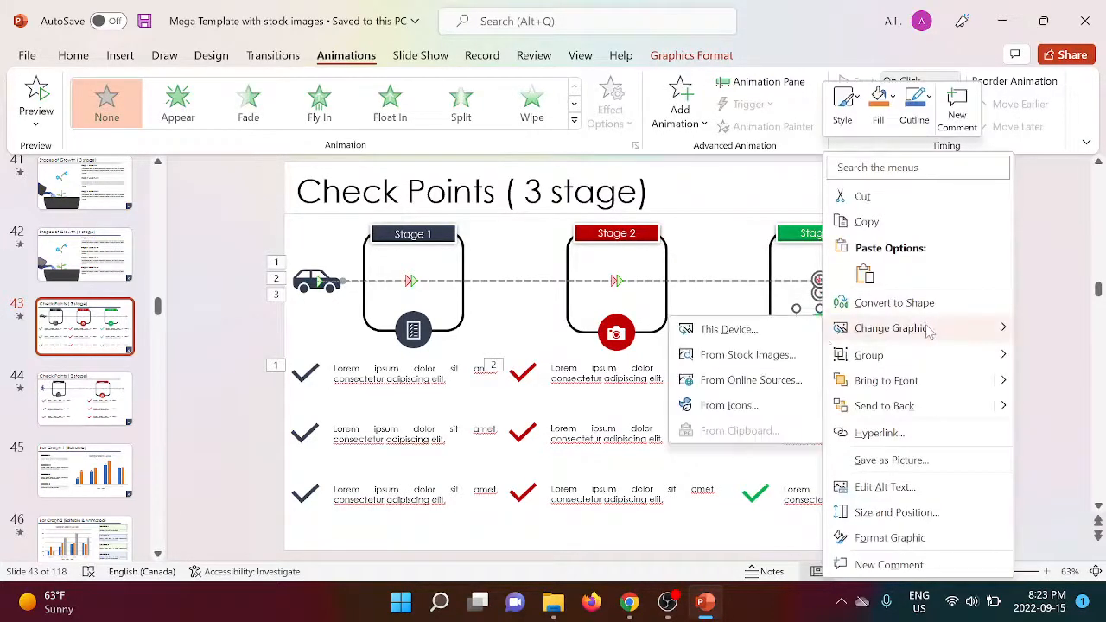
pyautogui.click(757, 405)
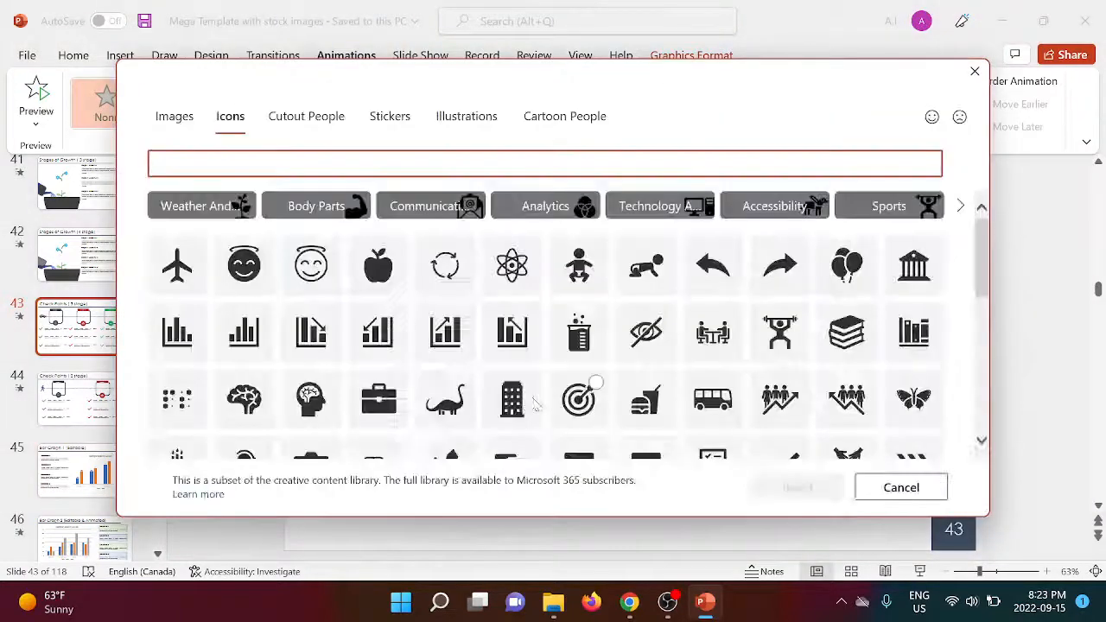
pyautogui.scroll(-1, 519, 389)
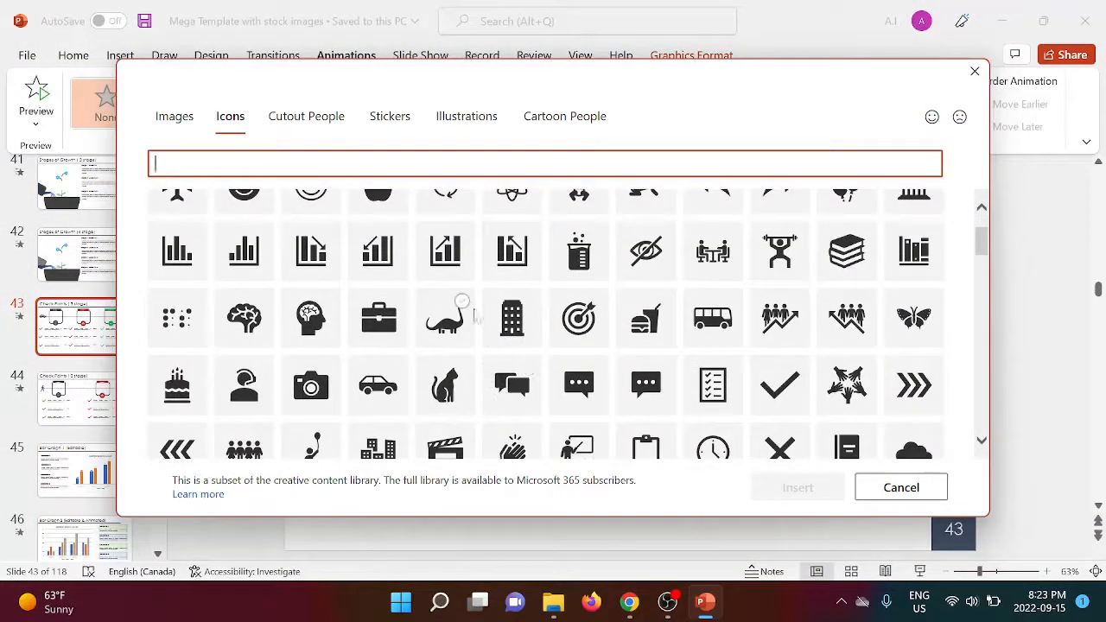
pyautogui.click(445, 318)
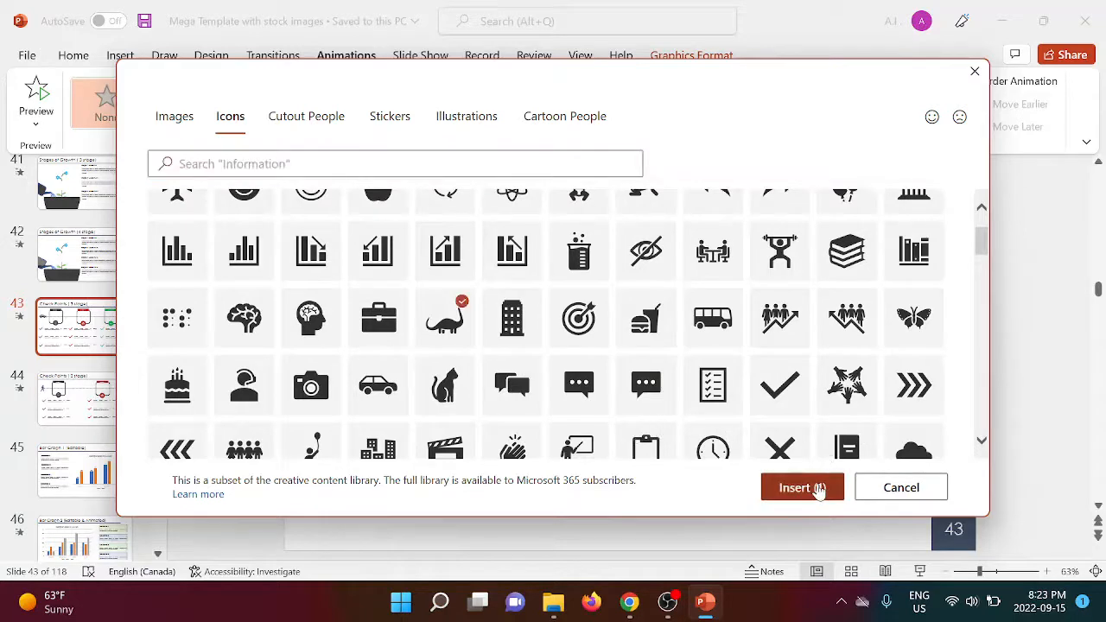
pyautogui.click(817, 489)
pyautogui.click(1033, 335)
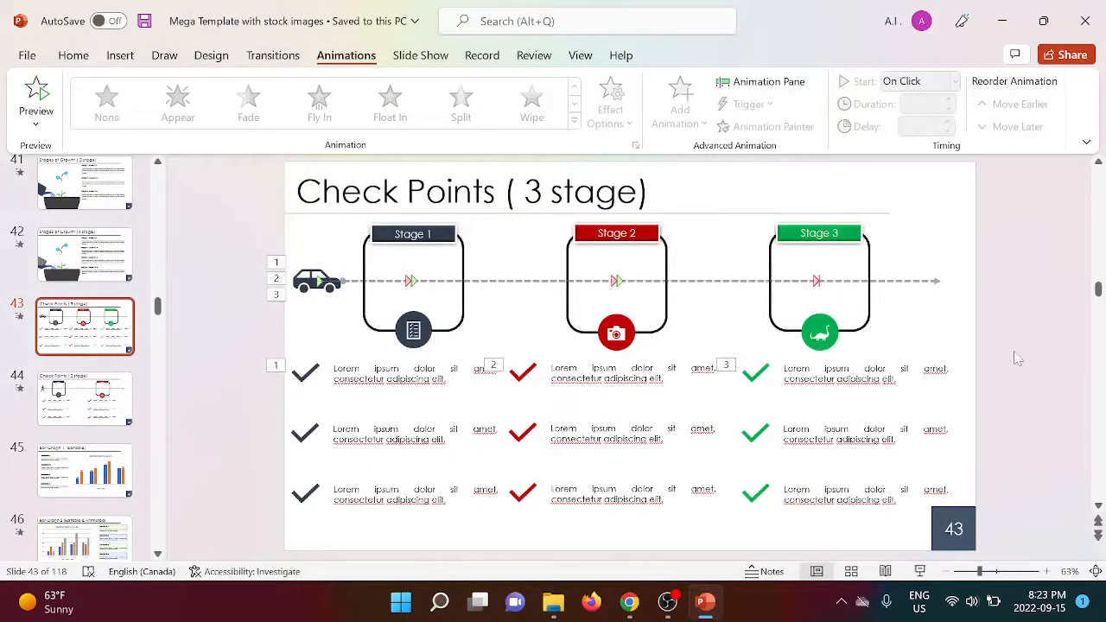
# - Open the data sheet of the bar chart on slide 45 and enlarge its window to show every row
pyautogui.click(84, 399)
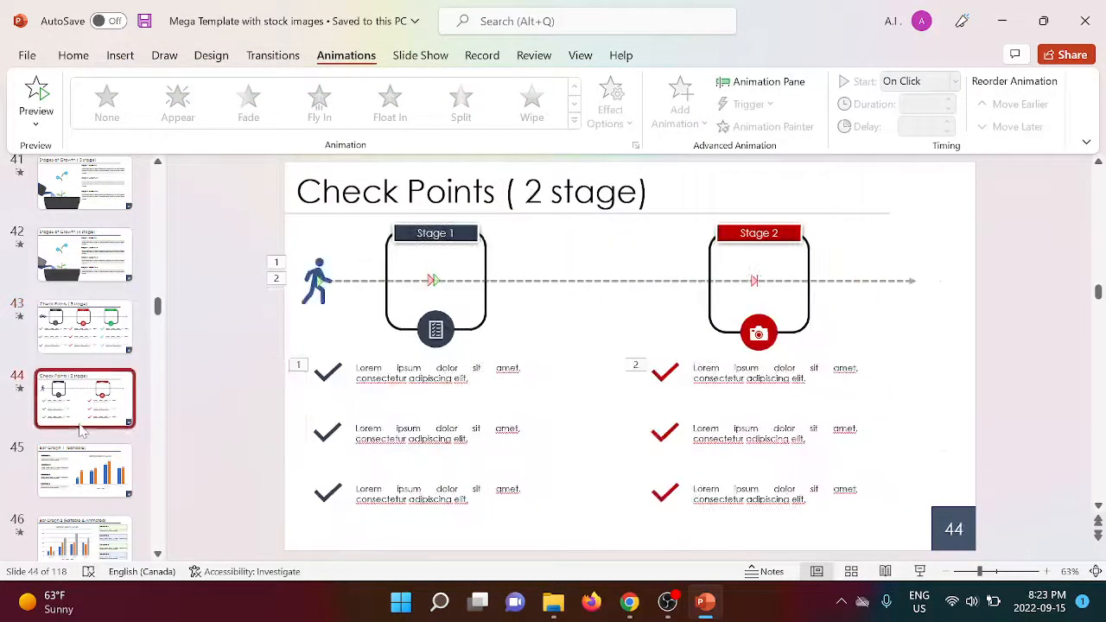
pyautogui.scroll(-1, 85, 397)
pyautogui.click(103, 387)
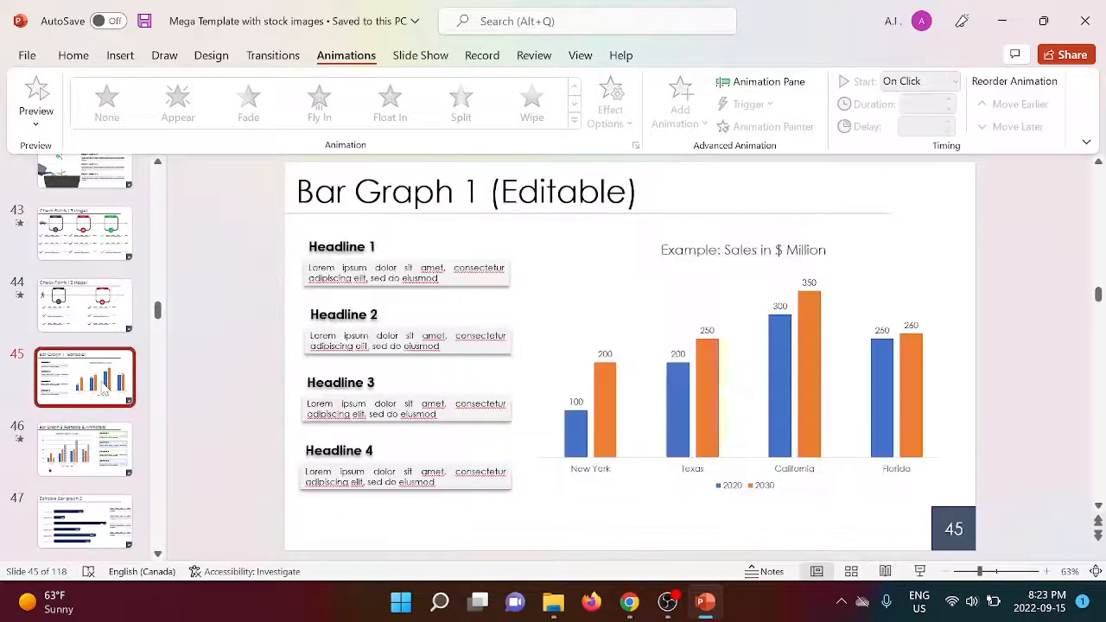
pyautogui.rightClick(768, 354)
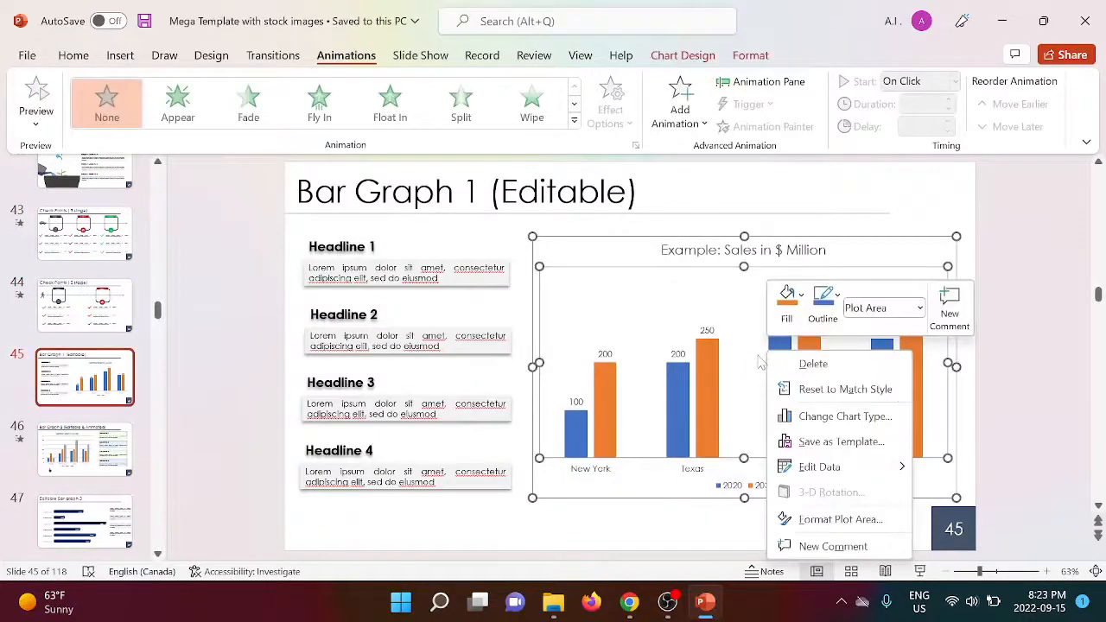
pyautogui.click(843, 470)
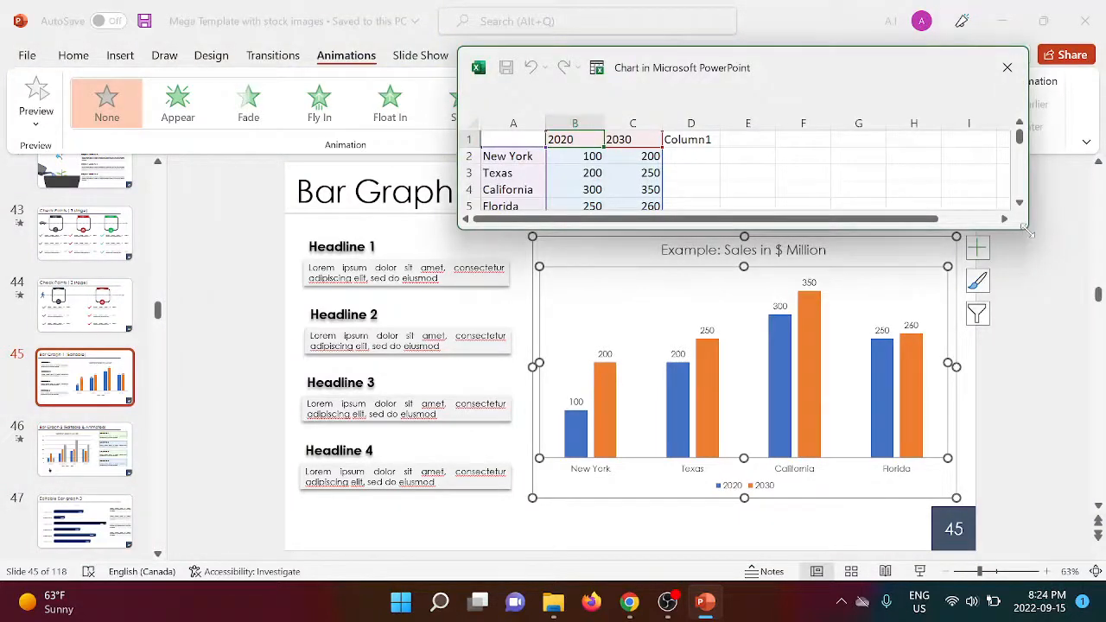
pyautogui.moveTo(1028, 231); pyautogui.dragTo(1037, 280)
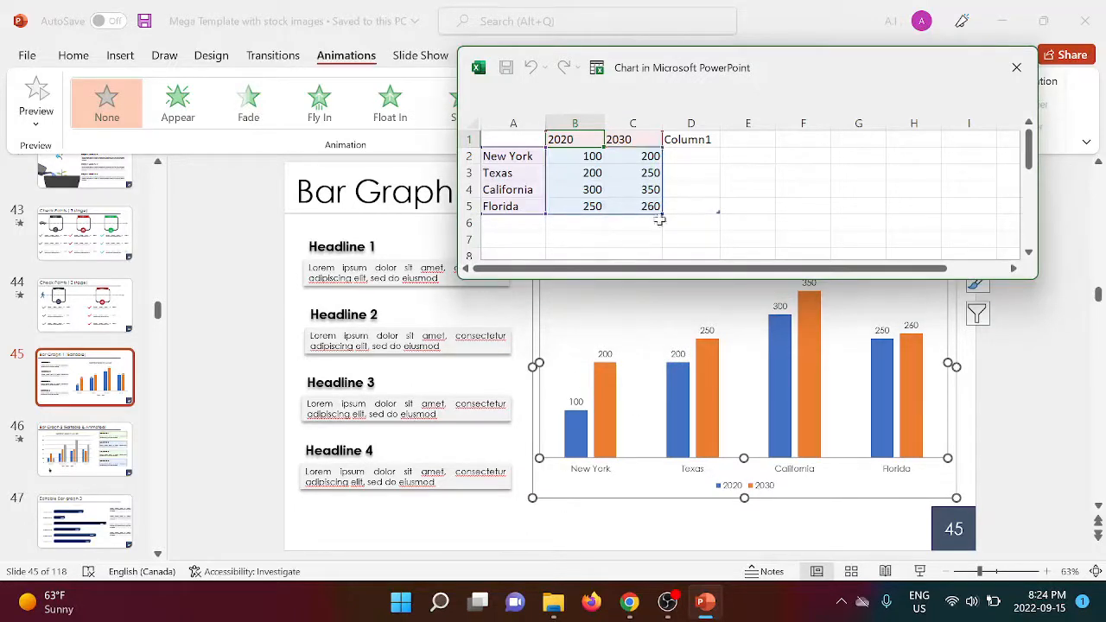
# - Fill Column1 of the chart data with 50, 50, 300 and 200 for New York through Florida, then close the data sheet
pyautogui.click(703, 159)
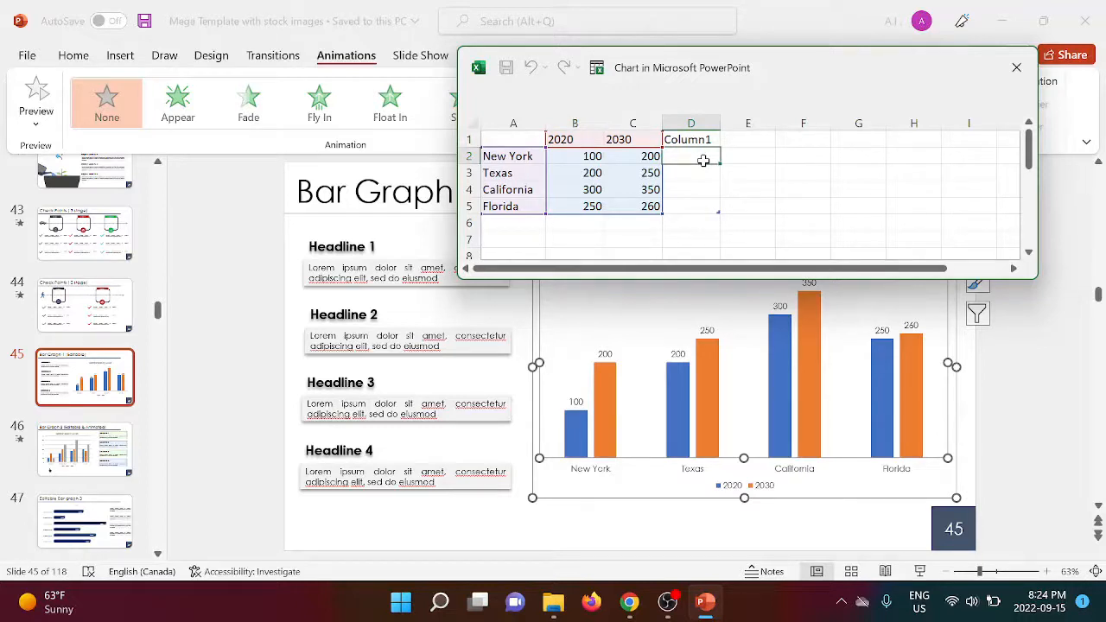
pyautogui.write('50')
pyautogui.press('Return')
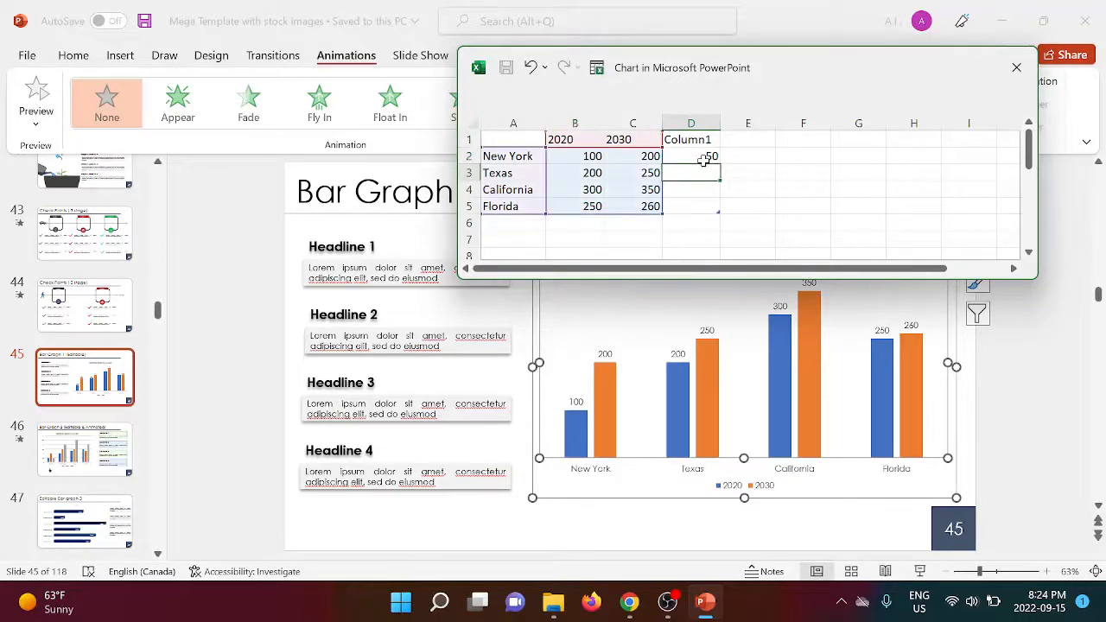
pyautogui.write('50')
pyautogui.press('Return')
pyautogui.write('40')
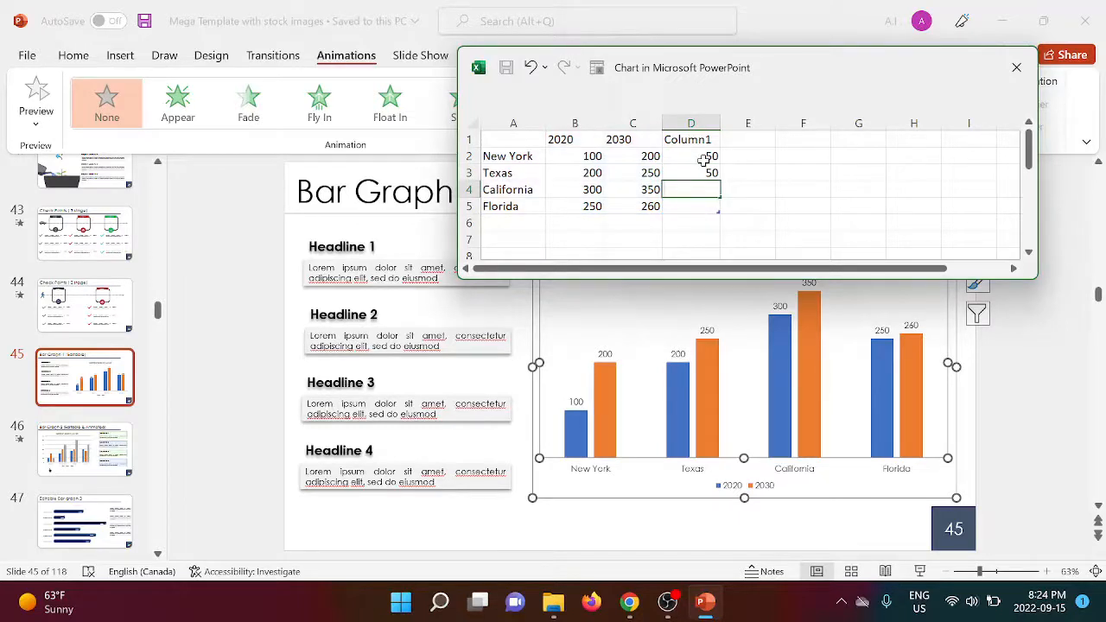
pyautogui.press('Return')
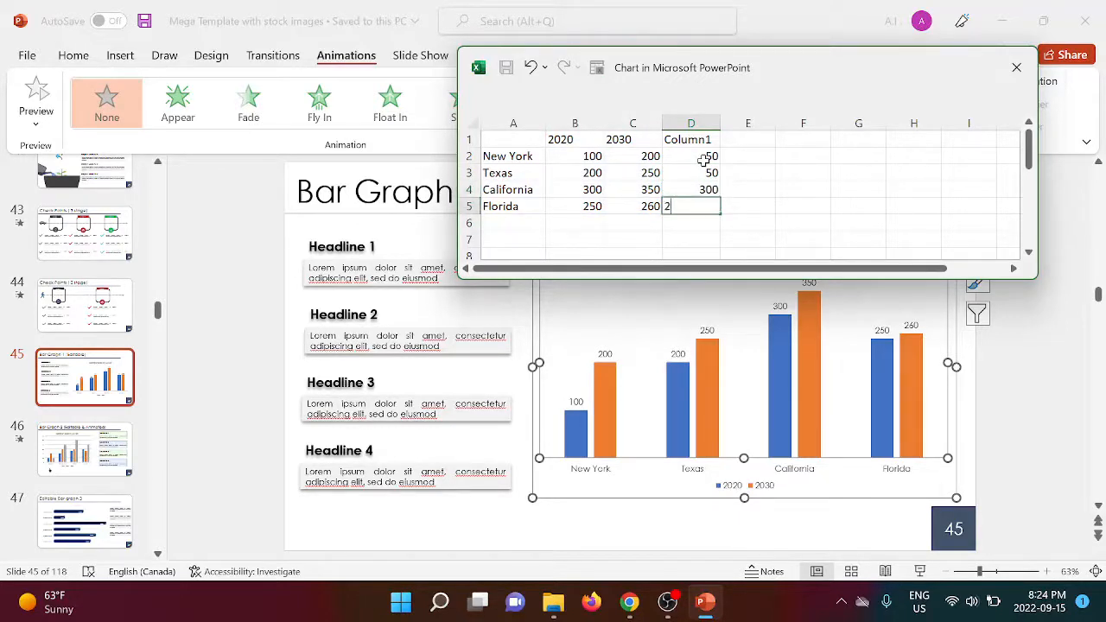
pyautogui.press('Return')
pyautogui.click(765, 189)
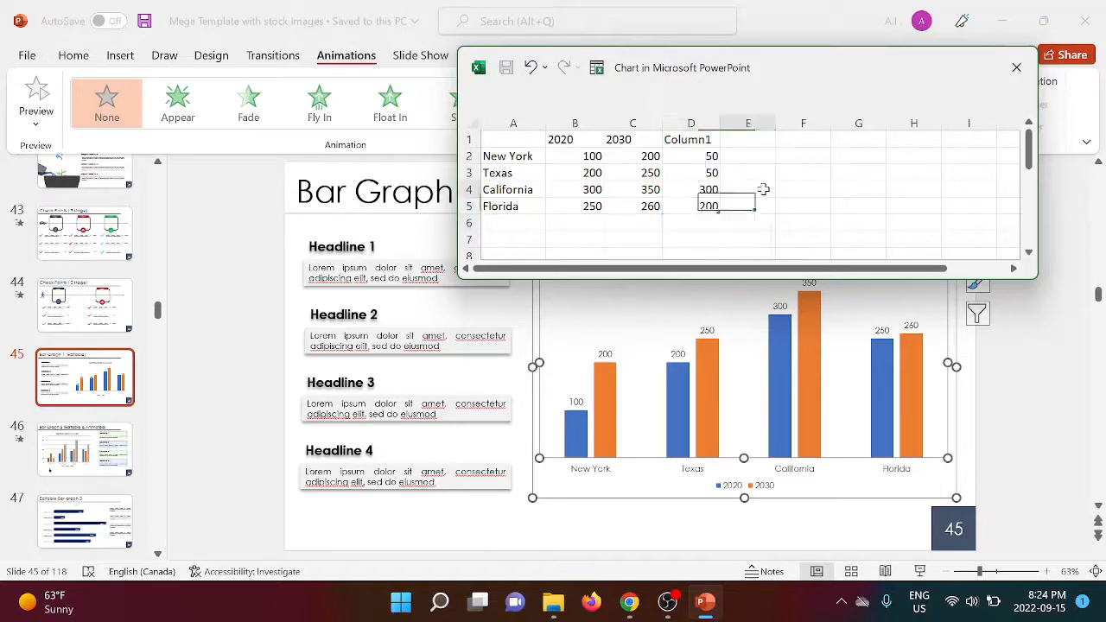
pyautogui.click(610, 209)
pyautogui.click(768, 240)
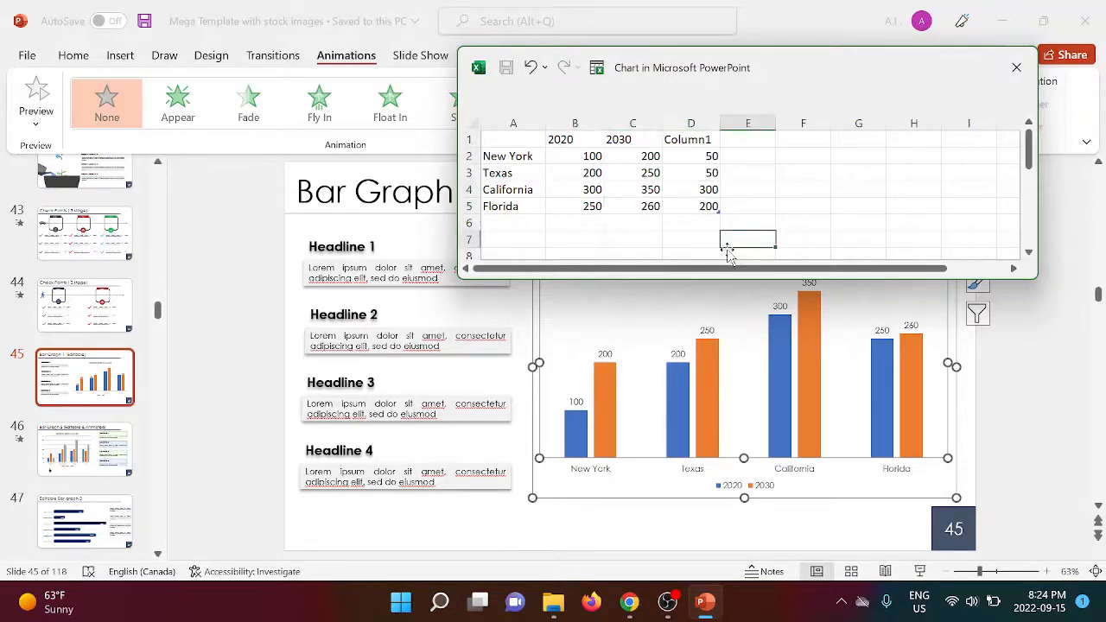
pyautogui.click(723, 219)
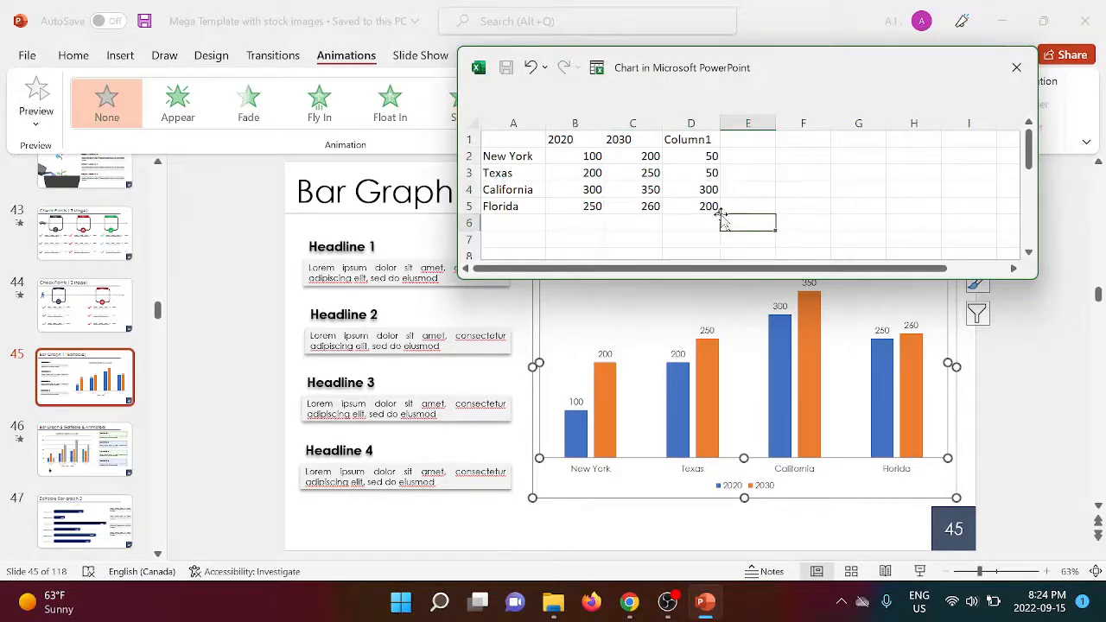
pyautogui.click(804, 206)
pyautogui.click(1017, 69)
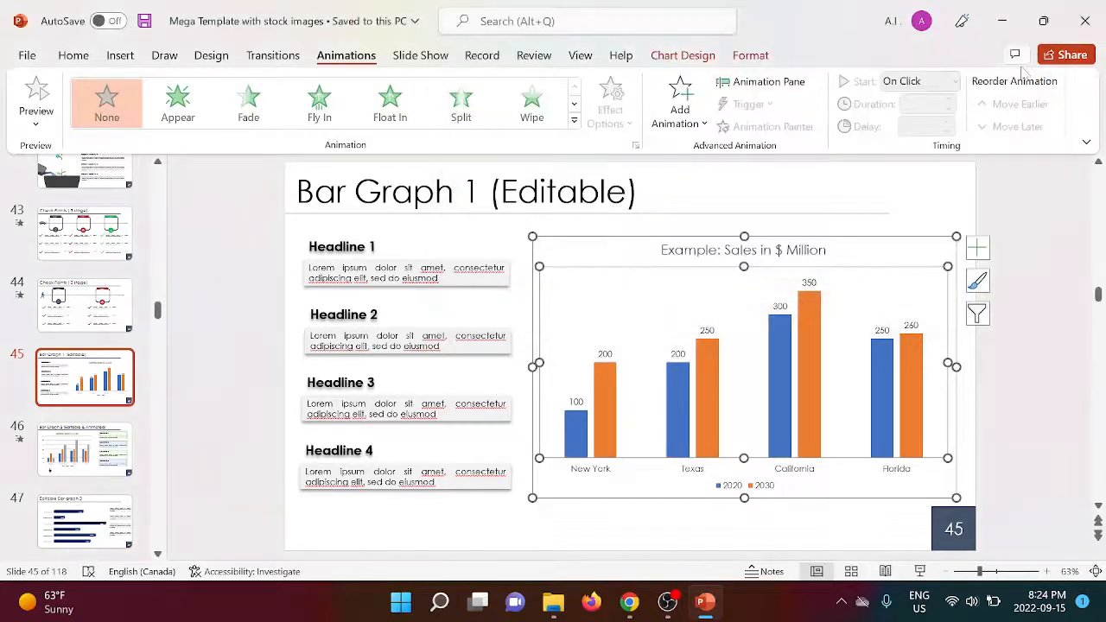
# - Reopen the bar chart's data in an enlarged window and extend the plotted data range to include Column1
pyautogui.click(1043, 394)
pyautogui.rightClick(805, 366)
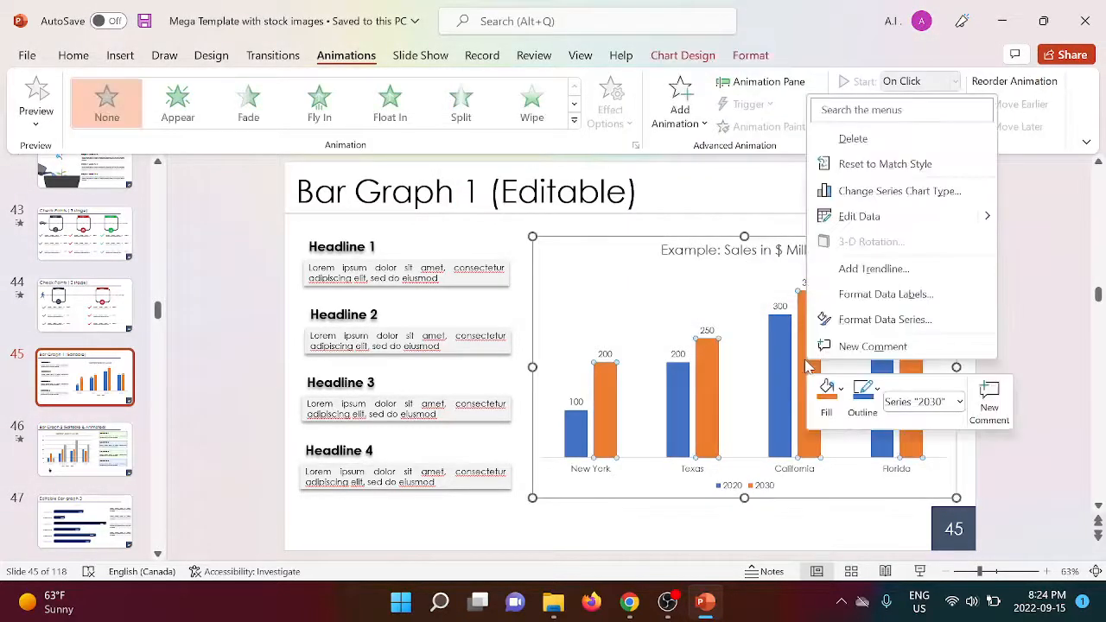
pyautogui.click(905, 221)
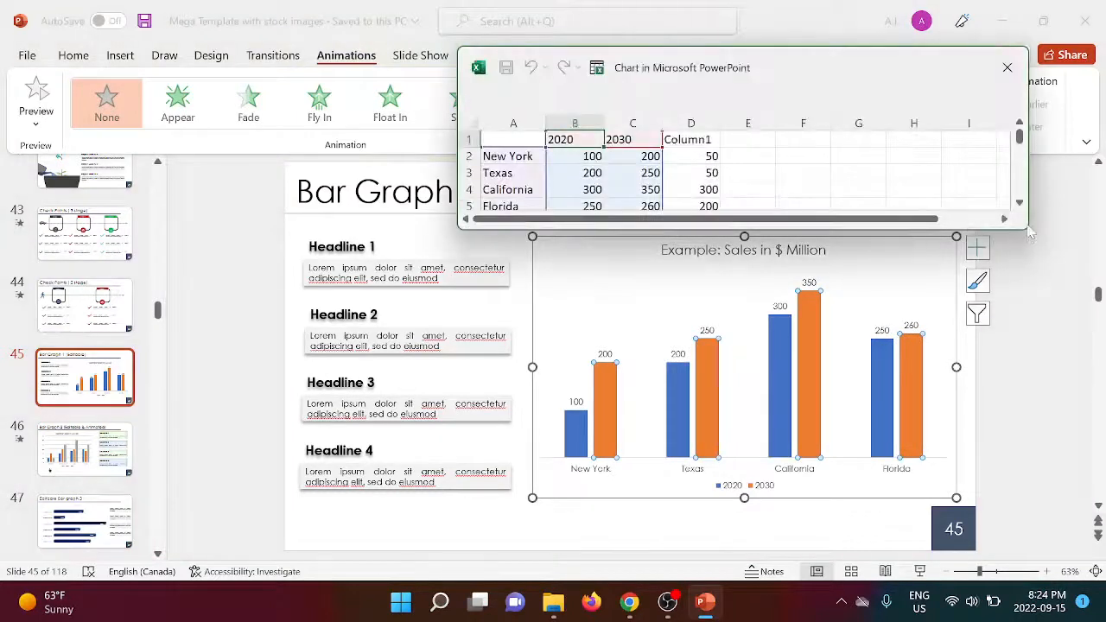
pyautogui.moveTo(1027, 229); pyautogui.dragTo(1042, 326)
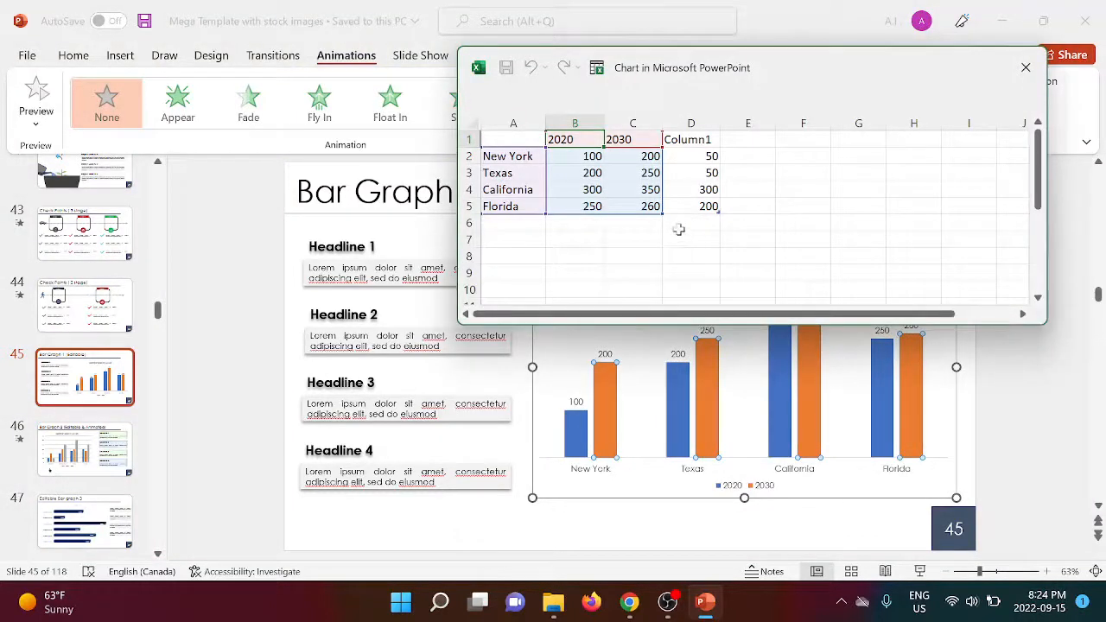
pyautogui.moveTo(662, 212); pyautogui.dragTo(708, 208)
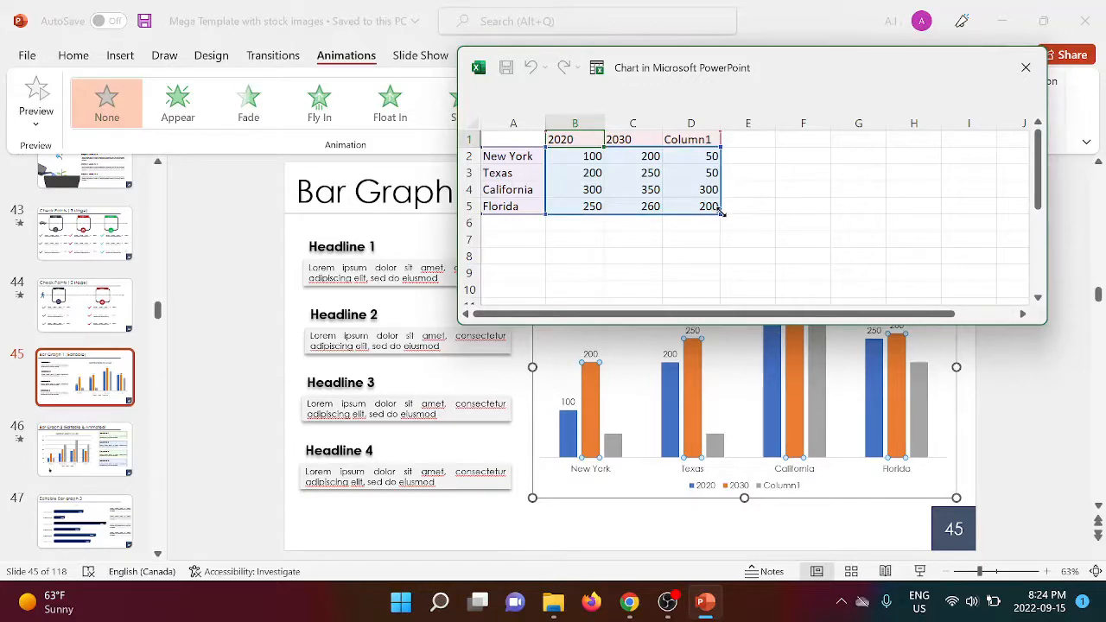
# - Reduce the chart's plotted data range to the 2020 series only and close the data sheet
pyautogui.moveTo(721, 213); pyautogui.dragTo(603, 217)
pyautogui.click(1025, 68)
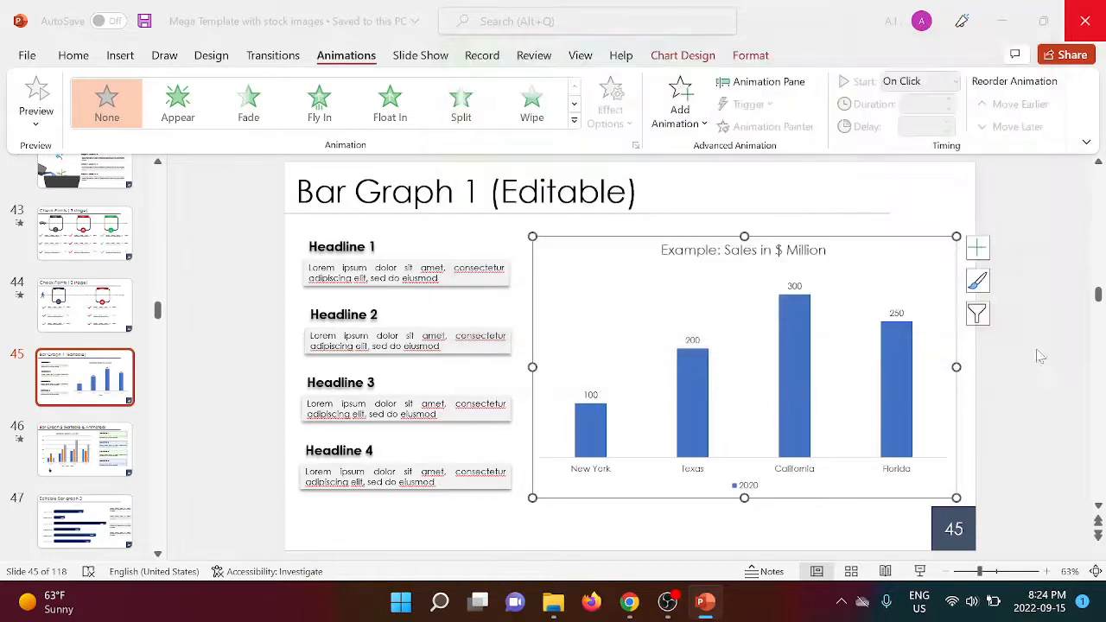
pyautogui.click(1041, 356)
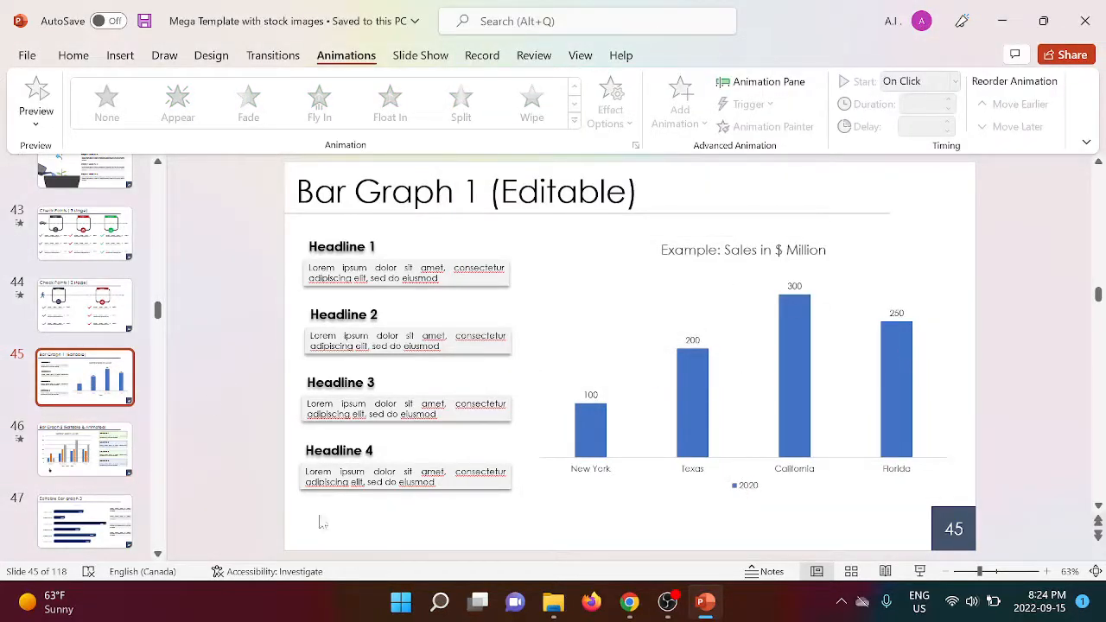
# - Play the slide show from the animated bar graph on slide 46 through the donut chart on slide 49, then exit it
pyautogui.click(85, 450)
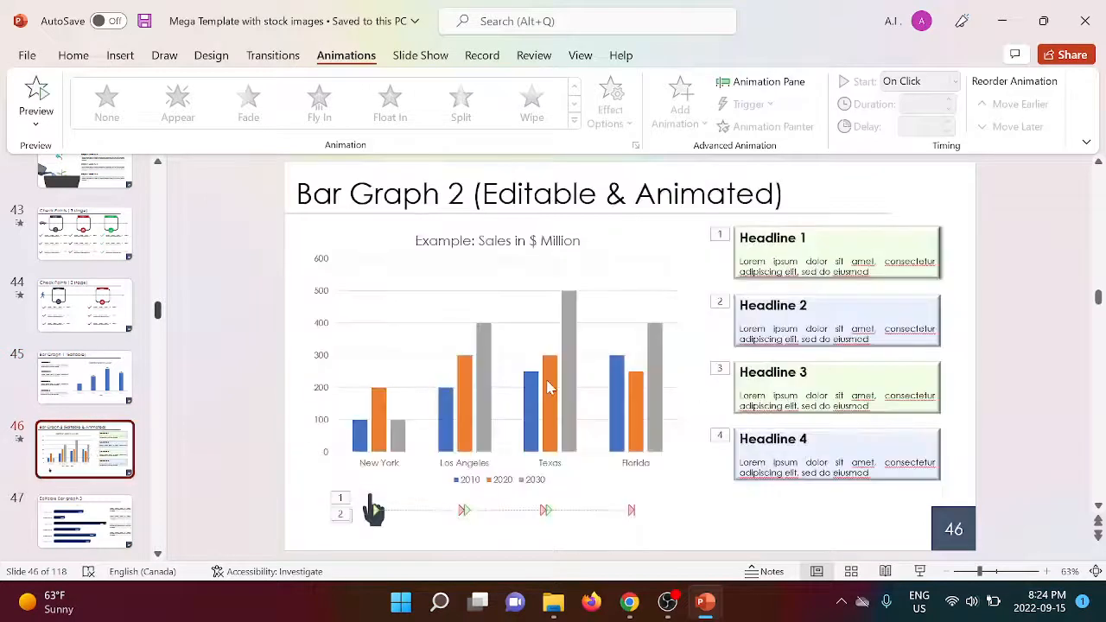
pyautogui.scroll(-3, 549, 386)
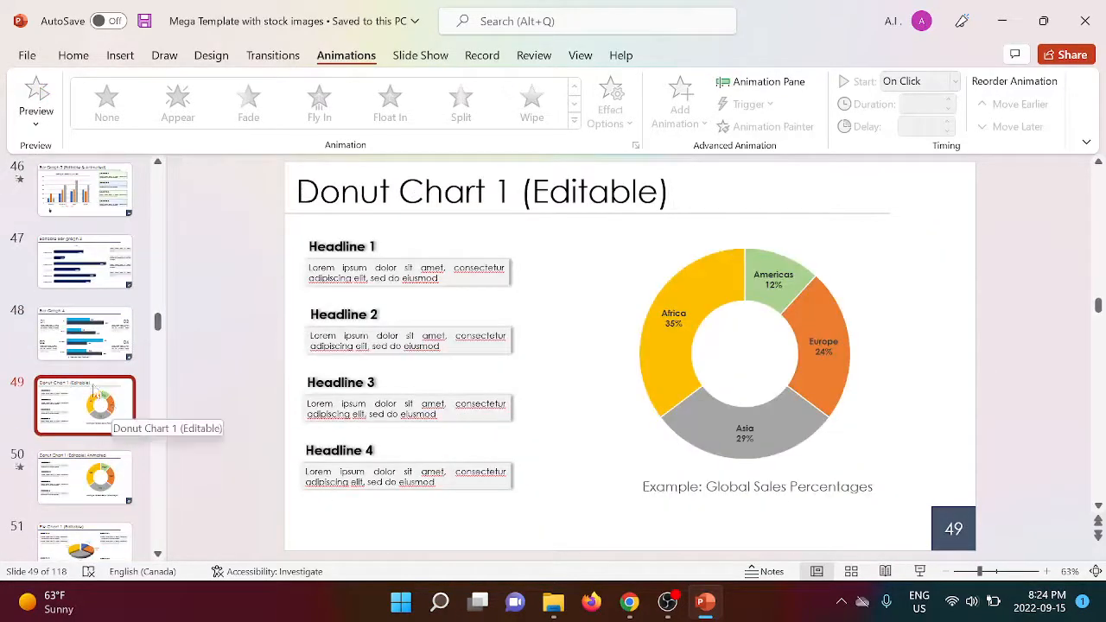
pyautogui.scroll(3, 95, 390)
pyautogui.click(74, 418)
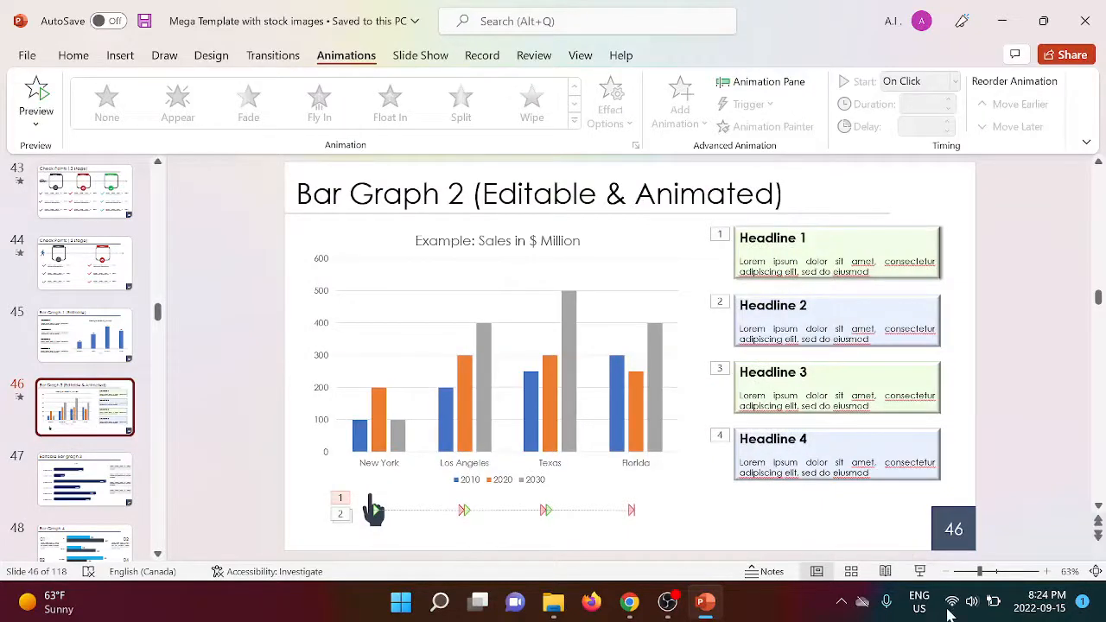
pyautogui.click(920, 571)
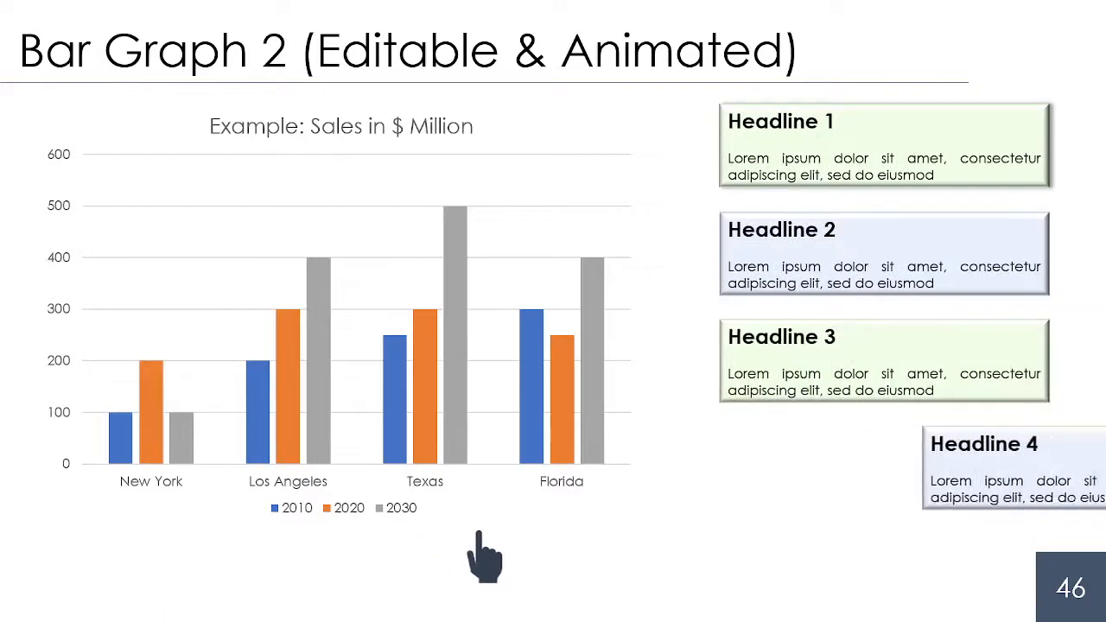
pyautogui.press('Right')
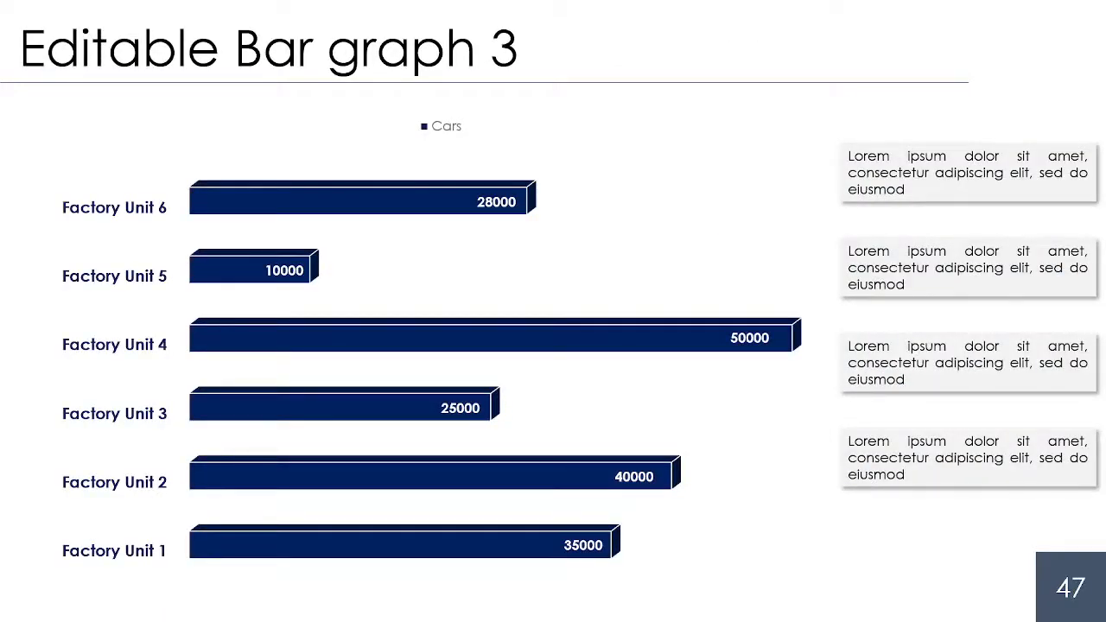
pyautogui.press('Right')
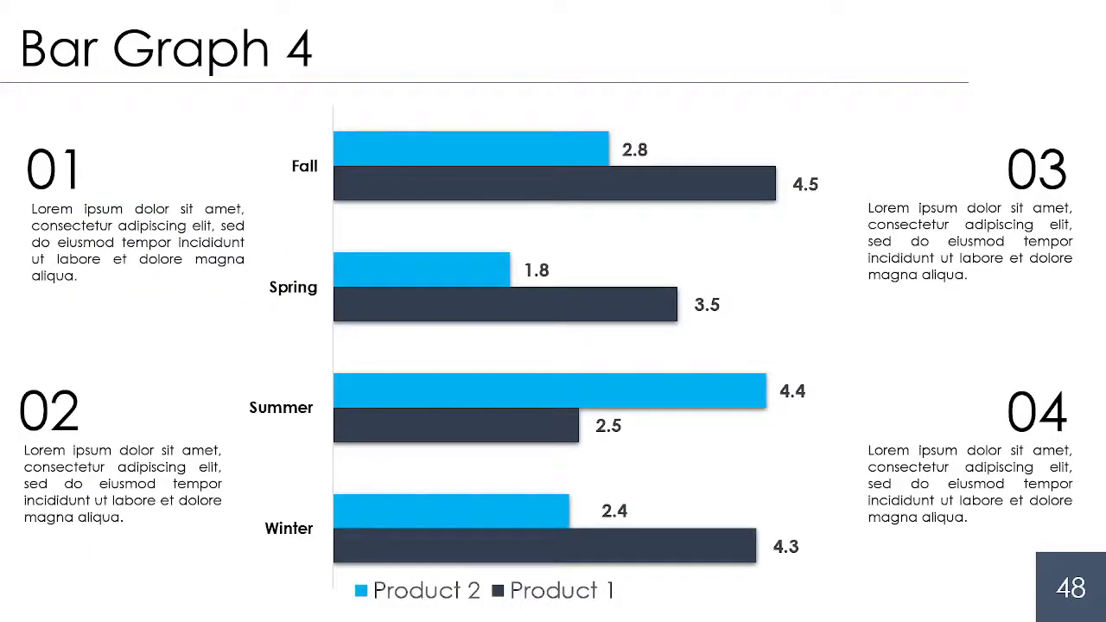
pyautogui.press('Right')
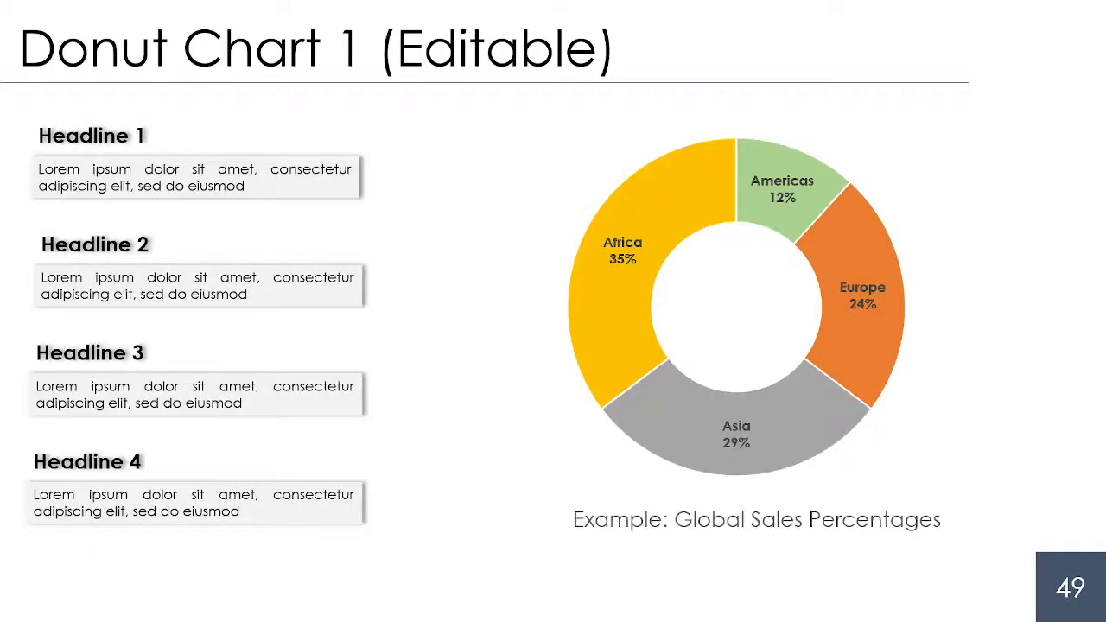
pyautogui.press('Escape')
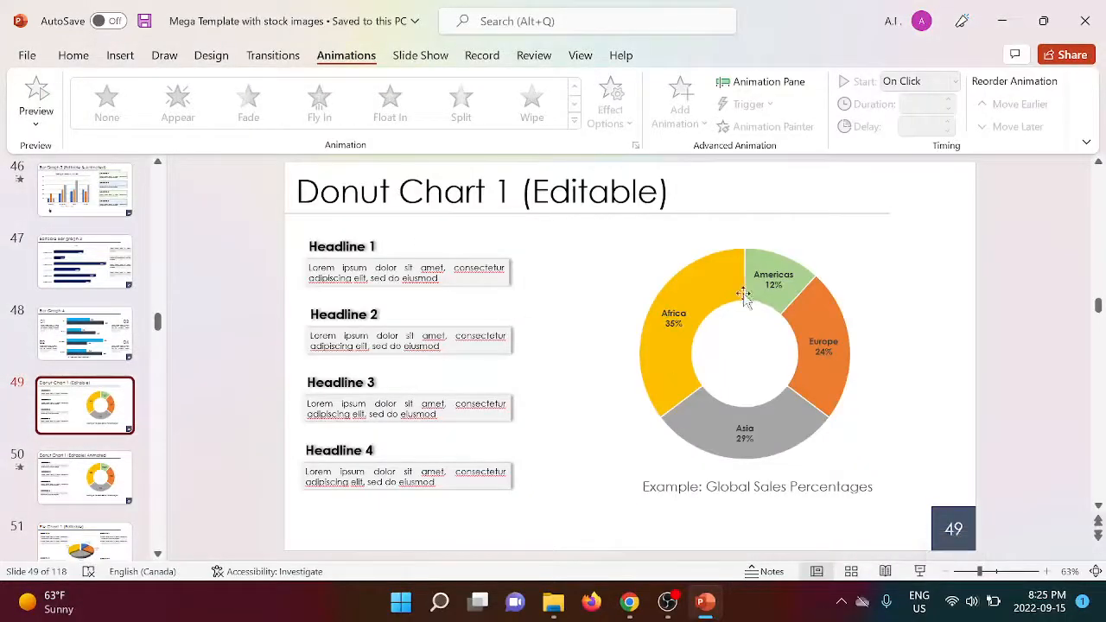
# - Open the data sheet of the donut chart on slide 49, enlarge its window to check the Sales rows, and close it
pyautogui.rightClick(816, 305)
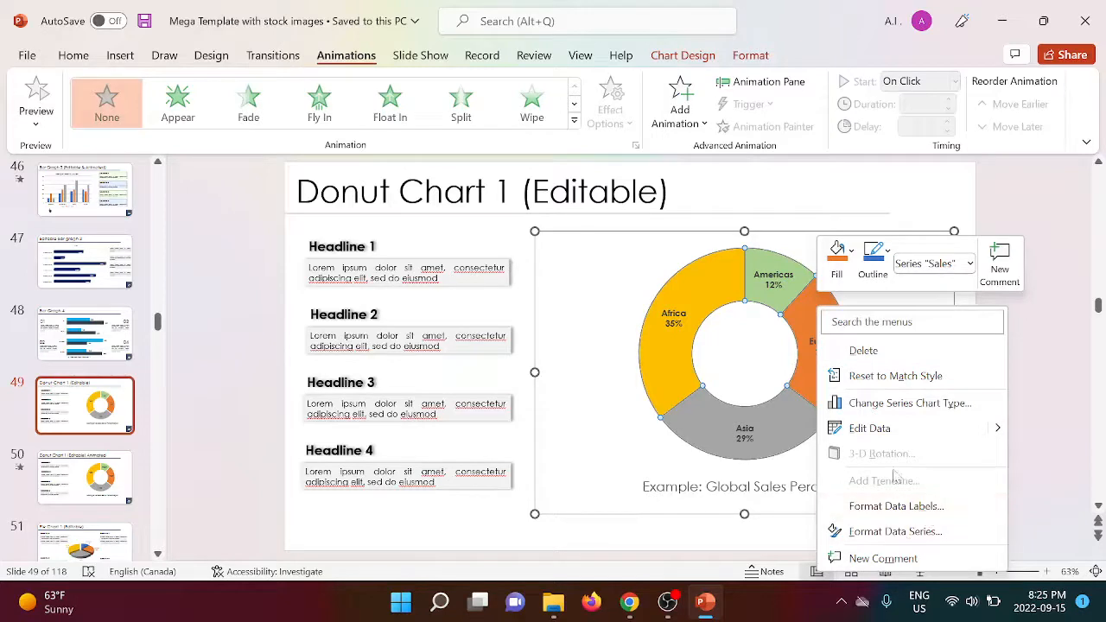
pyautogui.click(869, 338)
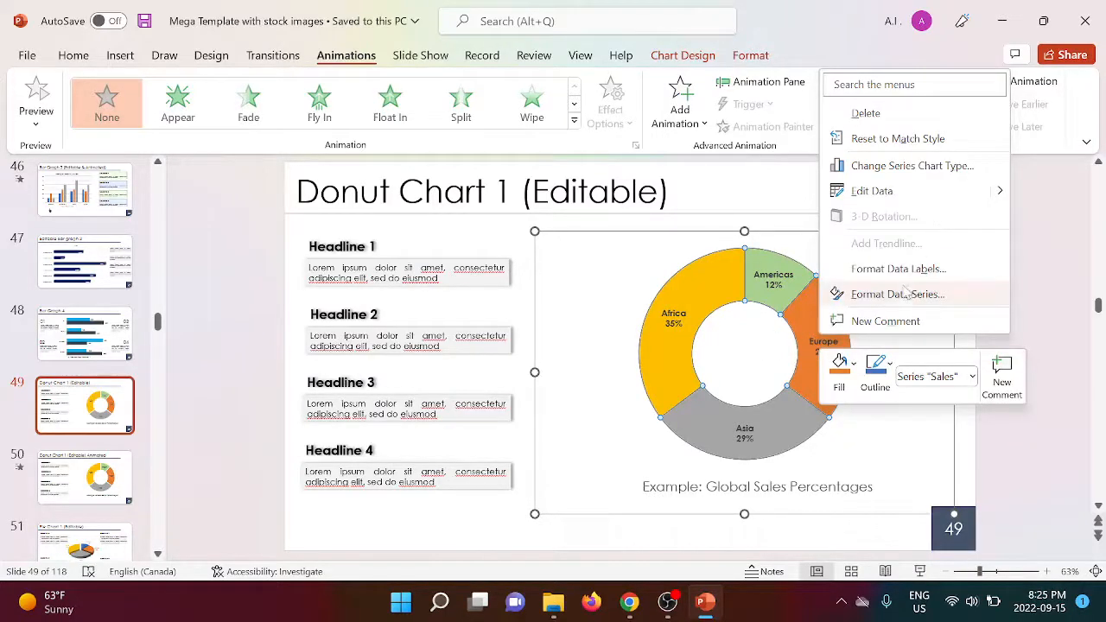
pyautogui.click(931, 192)
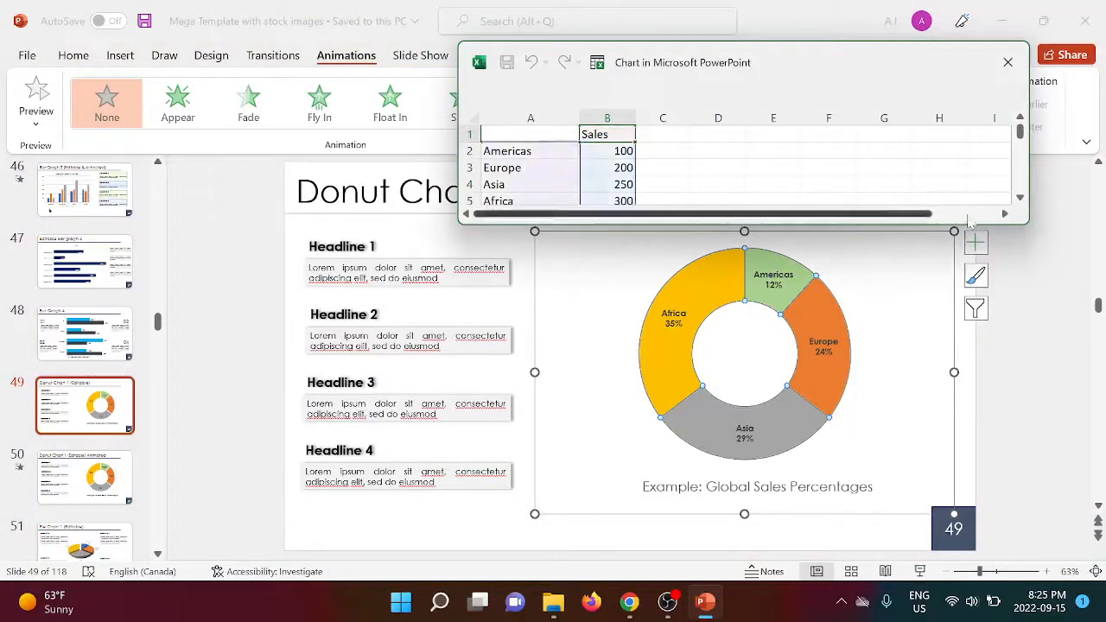
pyautogui.moveTo(1022, 223); pyautogui.dragTo(1043, 293)
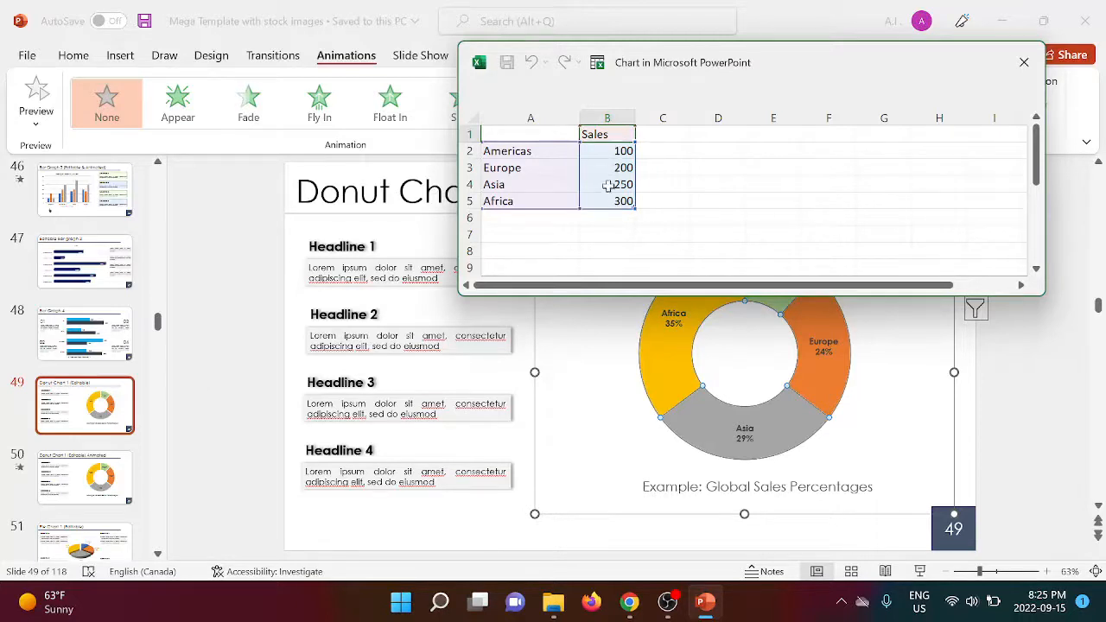
pyautogui.click(1024, 63)
# - Format the donut chart's data labels to show the value alongside the category name and percentage, then close the formatting options
pyautogui.rightClick(824, 345)
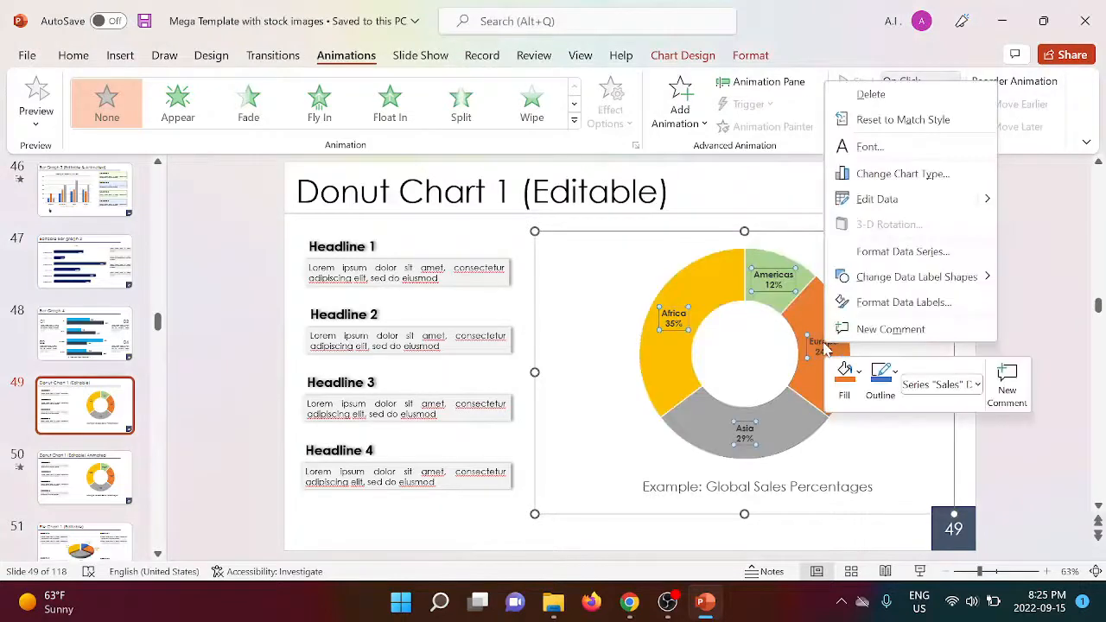
pyautogui.click(903, 302)
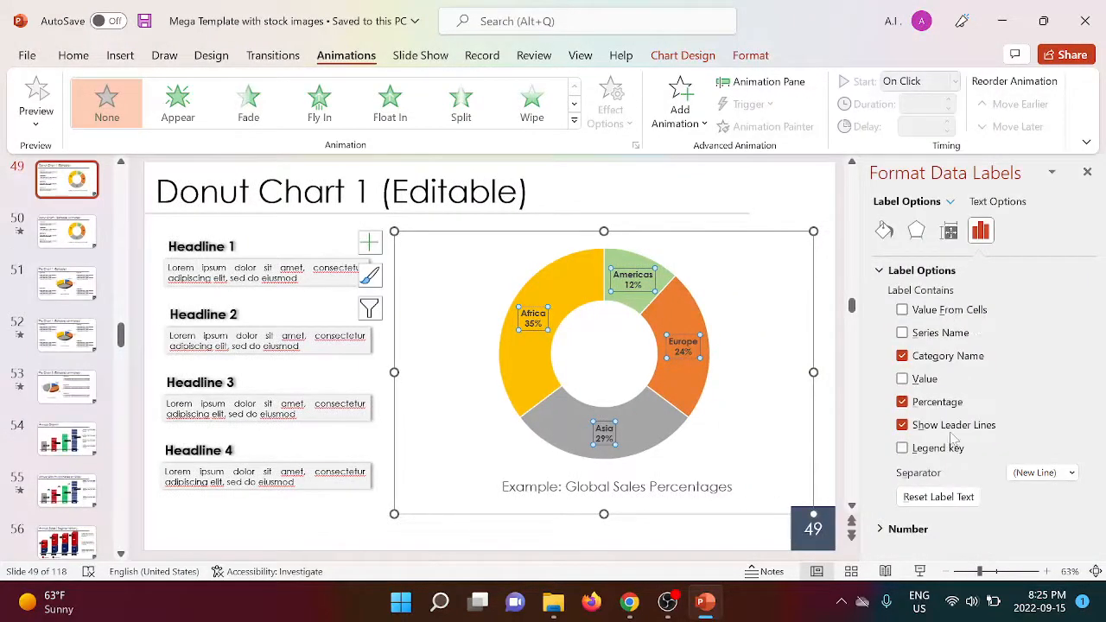
pyautogui.click(902, 401)
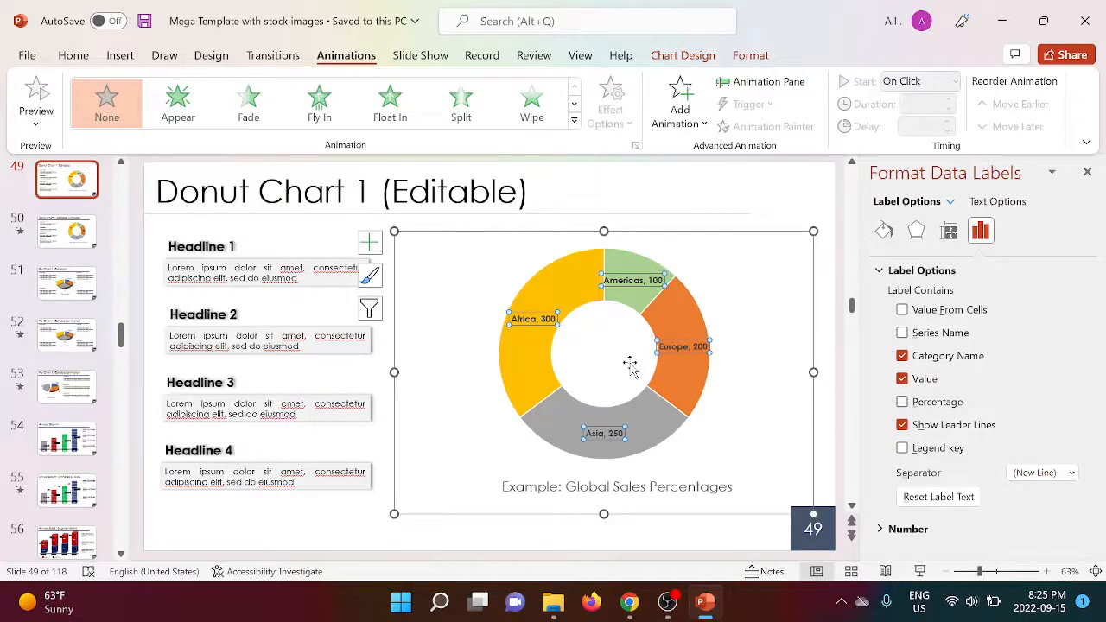
pyautogui.click(902, 380)
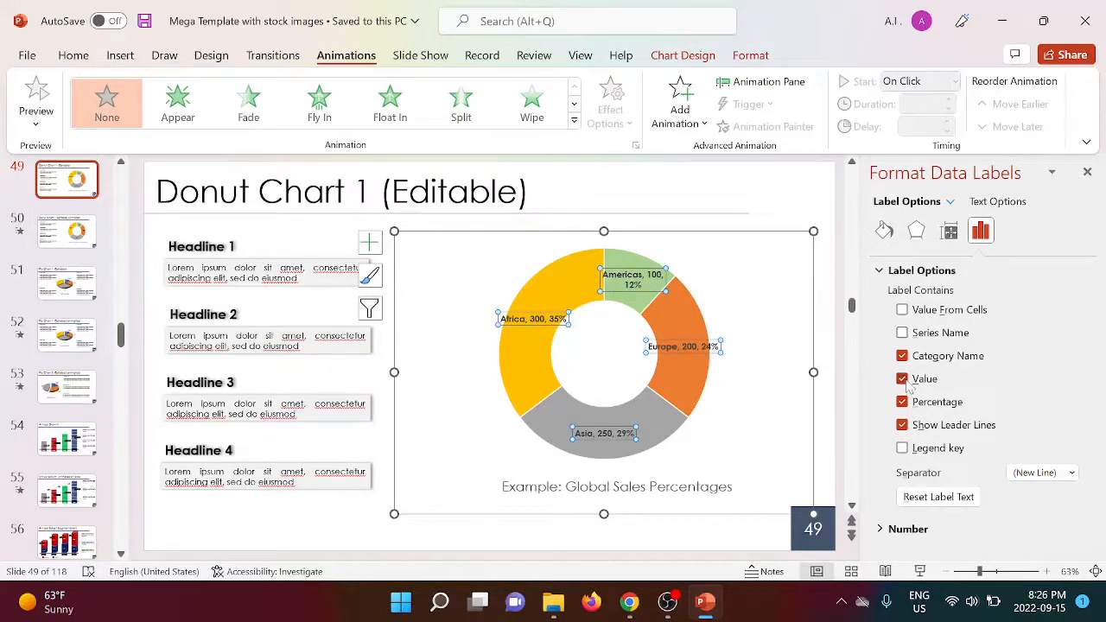
pyautogui.click(1087, 172)
pyautogui.click(1014, 323)
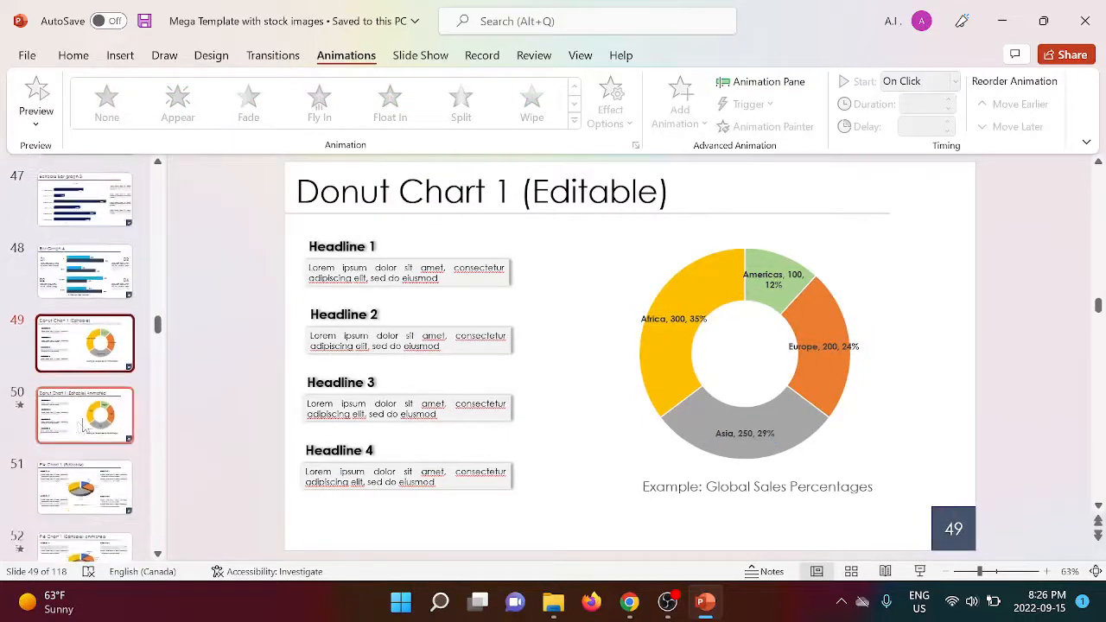
# - Look through the animated donut chart on slide 50 and the pie chart on slide 51
pyautogui.scroll(-1, 99, 375)
pyautogui.click(112, 363)
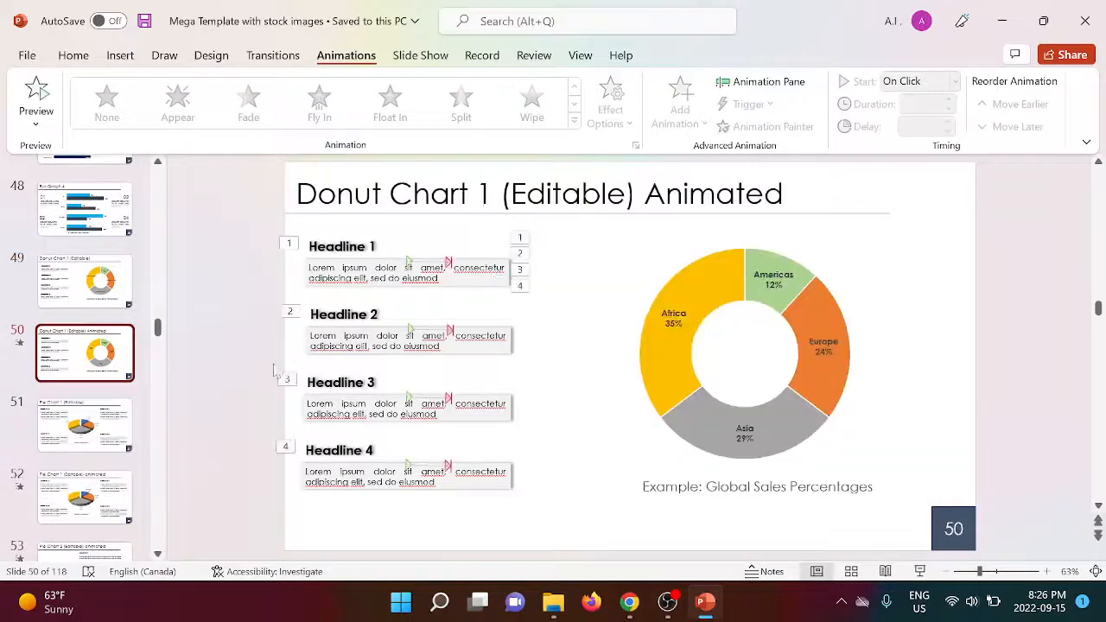
pyautogui.click(84, 433)
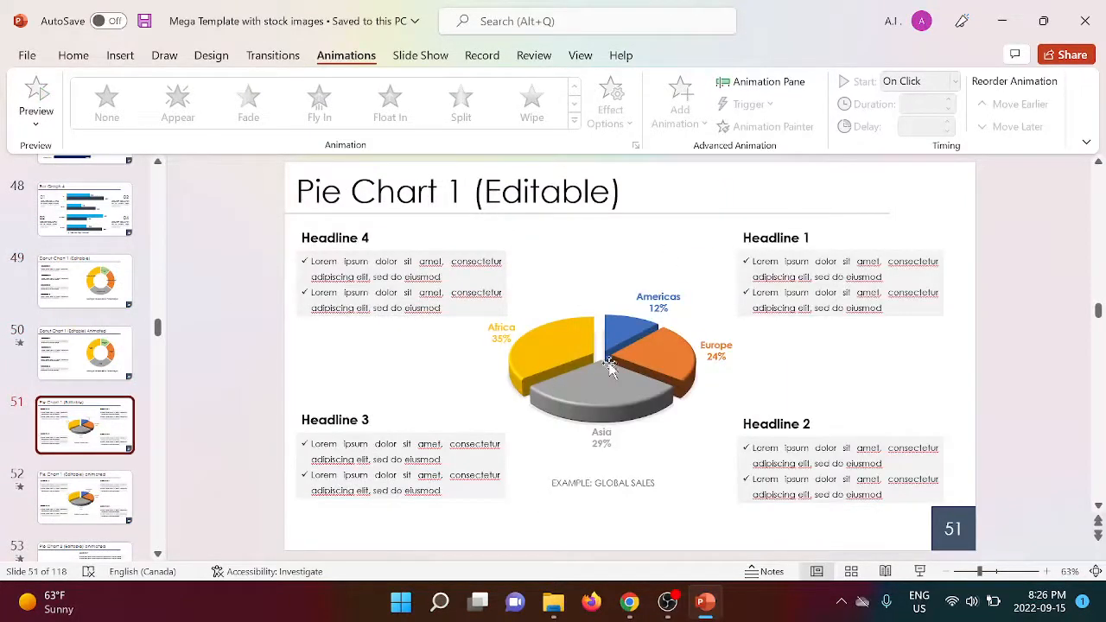
pyautogui.scroll(-1, 87, 441)
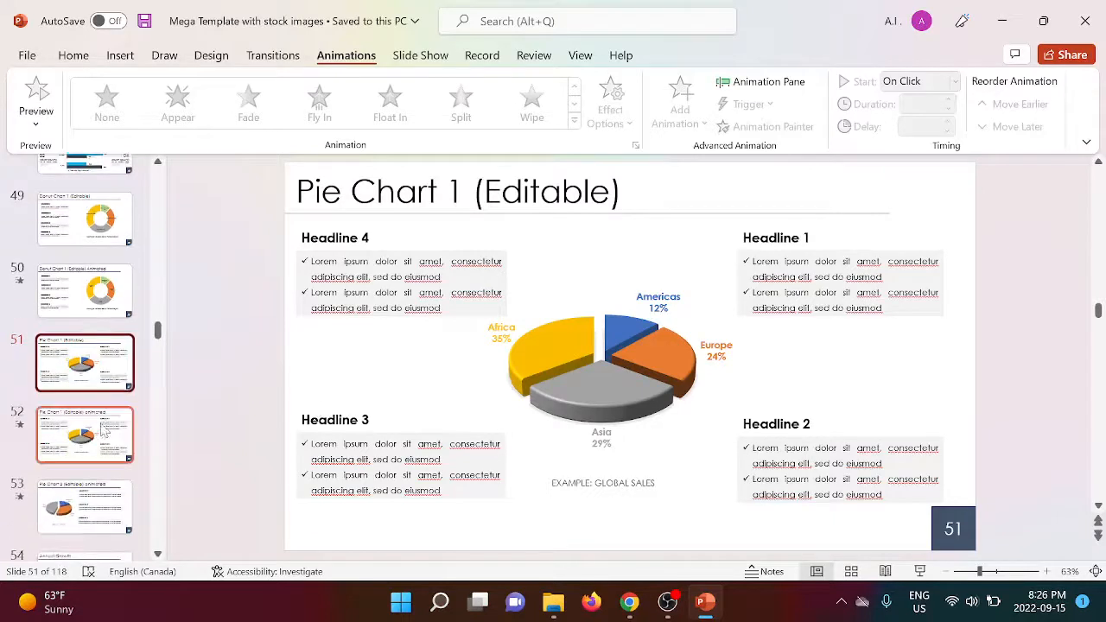